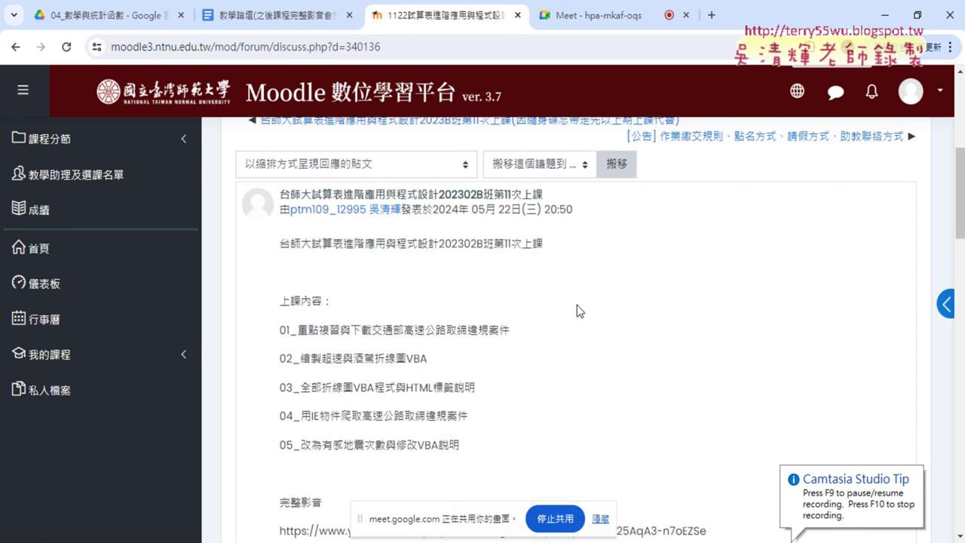
- From the Drive tab's 04_數學與統計函數 folder, open the document 用IE物件爬取交通部統計查詢網
{"action": "scroll", "coordinate": [585, 308], "scroll_direction": "down", "scroll_amount": 1}
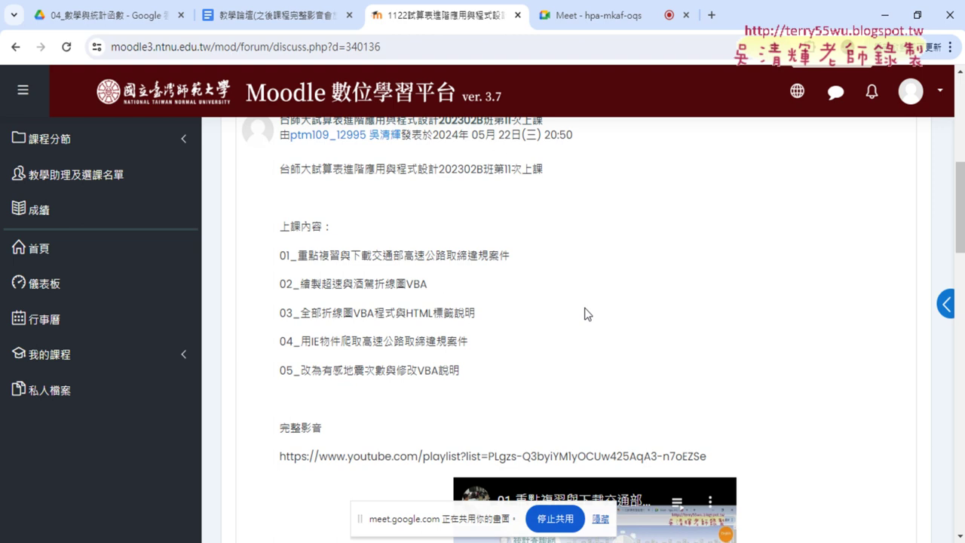
{"action": "left_click", "coordinate": [130, 14]}
{"action": "scroll", "coordinate": [359, 332], "scroll_direction": "down", "scroll_amount": 1}
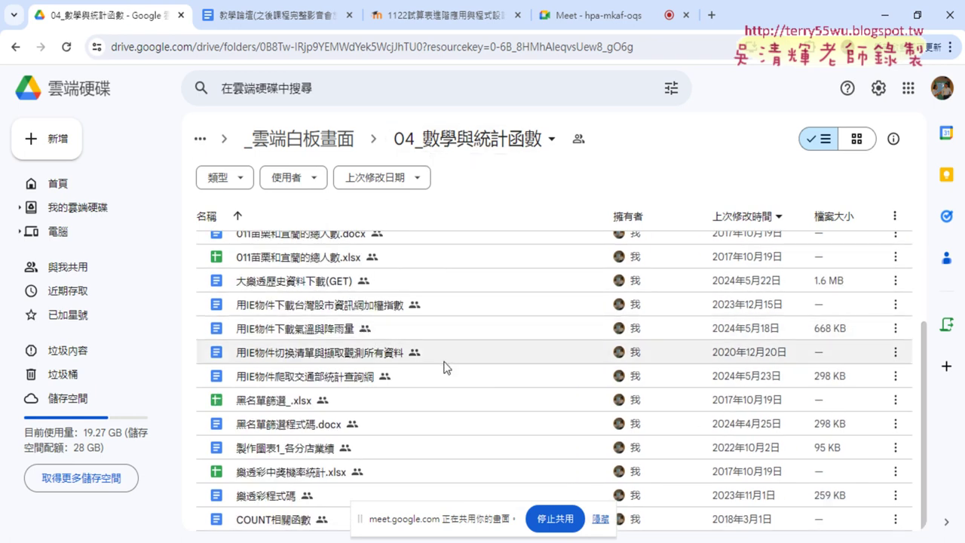
{"action": "scroll", "coordinate": [447, 354], "scroll_direction": "up", "scroll_amount": 2}
{"action": "scroll", "coordinate": [443, 358], "scroll_direction": "down", "scroll_amount": 2}
{"action": "double_click", "coordinate": [369, 380]}
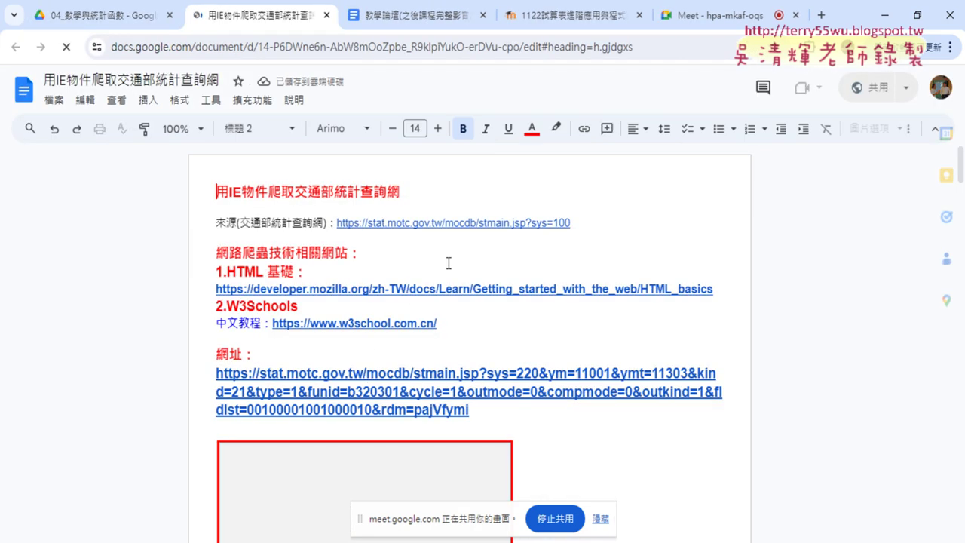
- Follow the doc's stat.motc.gov.tw source link to open 交通部統計查詢網
{"action": "left_click", "coordinate": [471, 226]}
{"action": "left_click", "coordinate": [428, 244]}
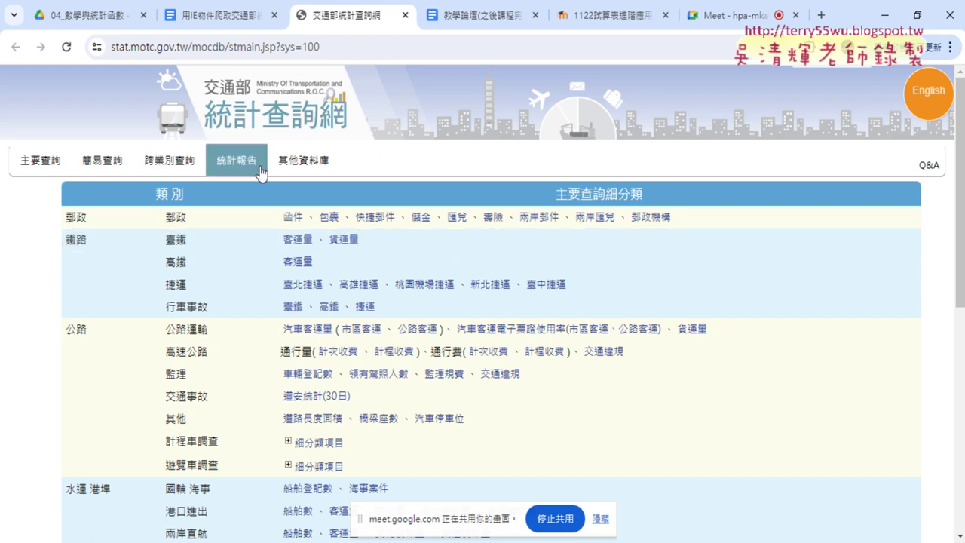
{"action": "left_click", "coordinate": [279, 53]}
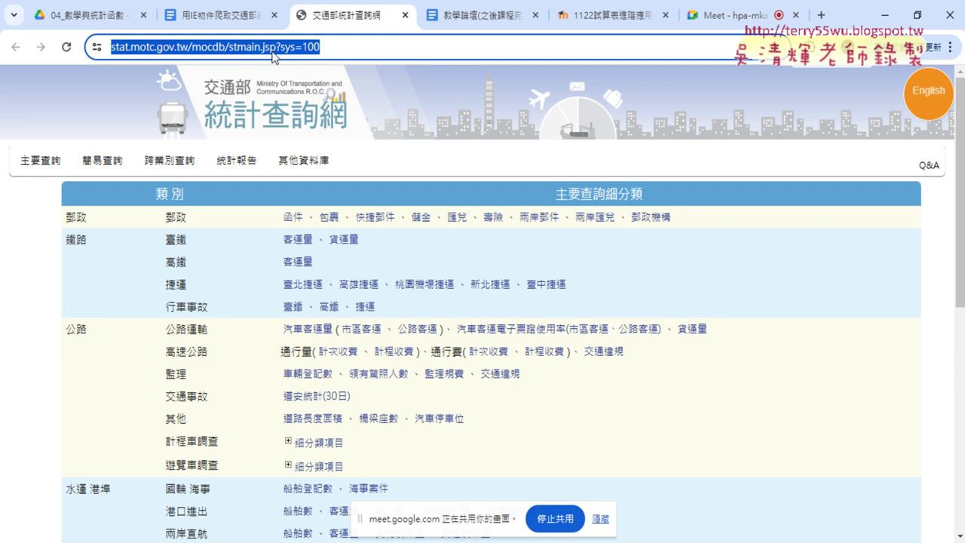
{"action": "left_click", "coordinate": [275, 48]}
{"action": "double_click", "coordinate": [302, 48]}
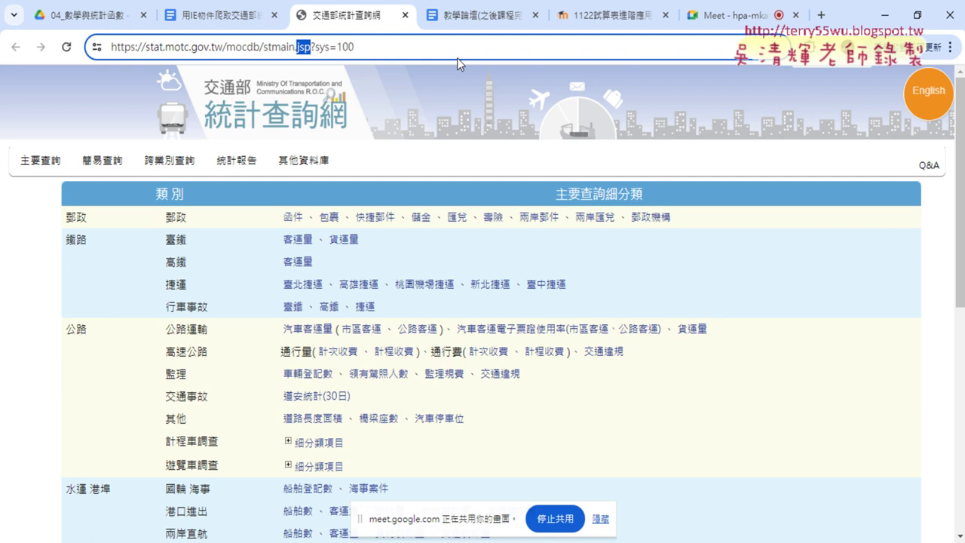
{"action": "scroll", "coordinate": [671, 272], "scroll_direction": "down", "scroll_amount": 1}
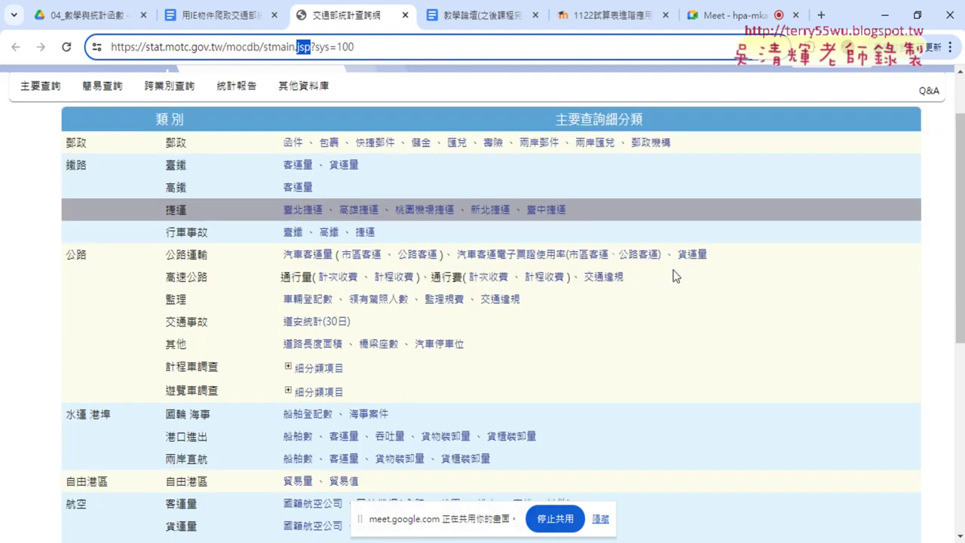
- Open the 高速公路 交通違規 query, starting at 101年1月 with a monthly 月 cycle
{"action": "left_click", "coordinate": [607, 285]}
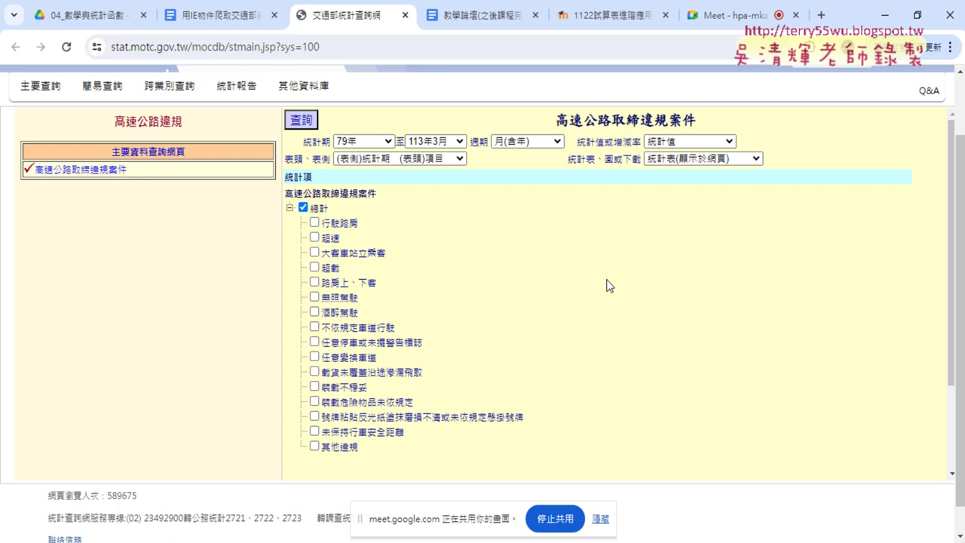
{"action": "left_click", "coordinate": [389, 141]}
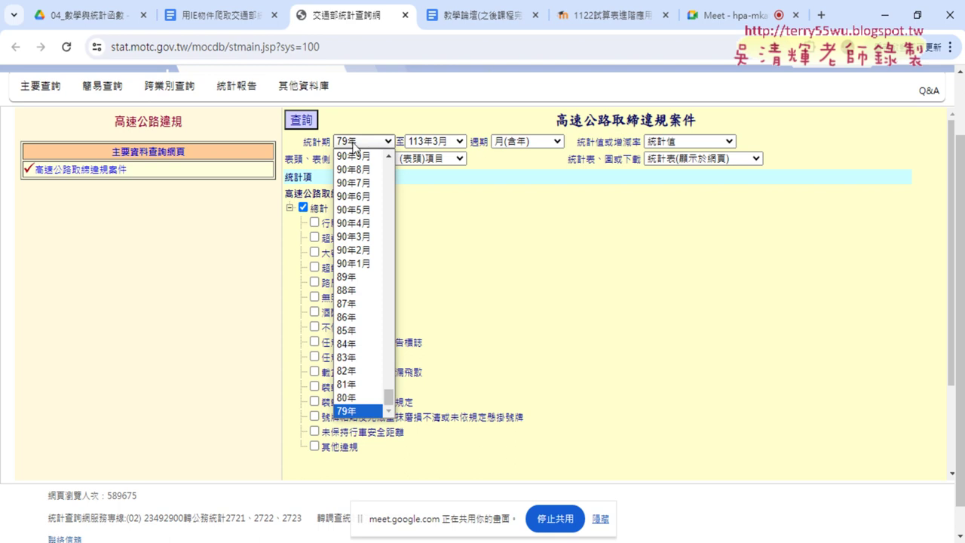
{"action": "left_click_drag", "start_coordinate": [389, 395], "coordinate": [395, 290]}
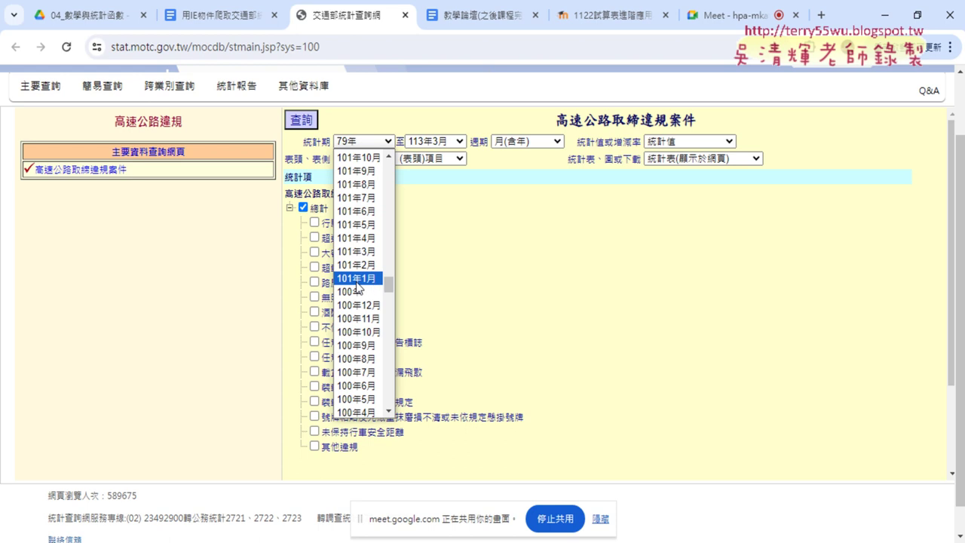
{"action": "left_click", "coordinate": [357, 280]}
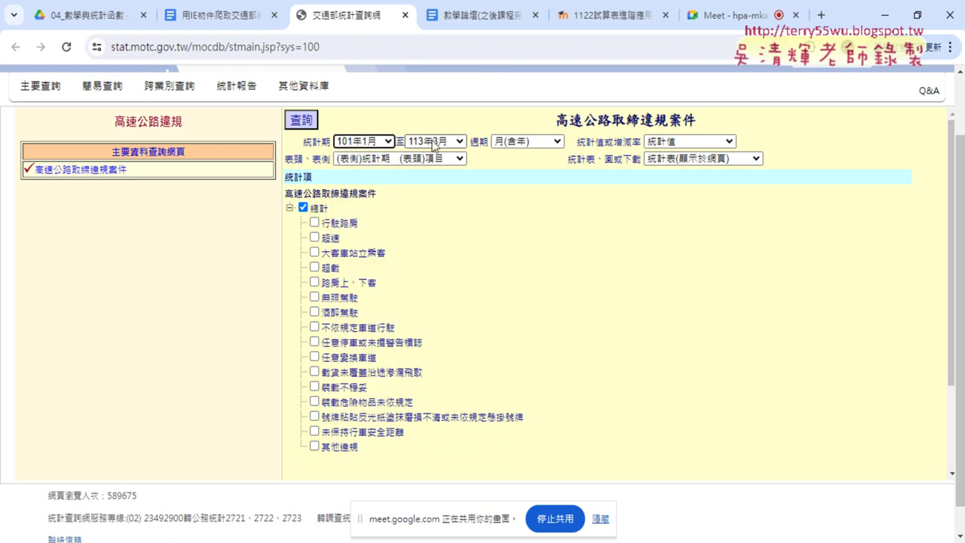
{"action": "left_click", "coordinate": [520, 141]}
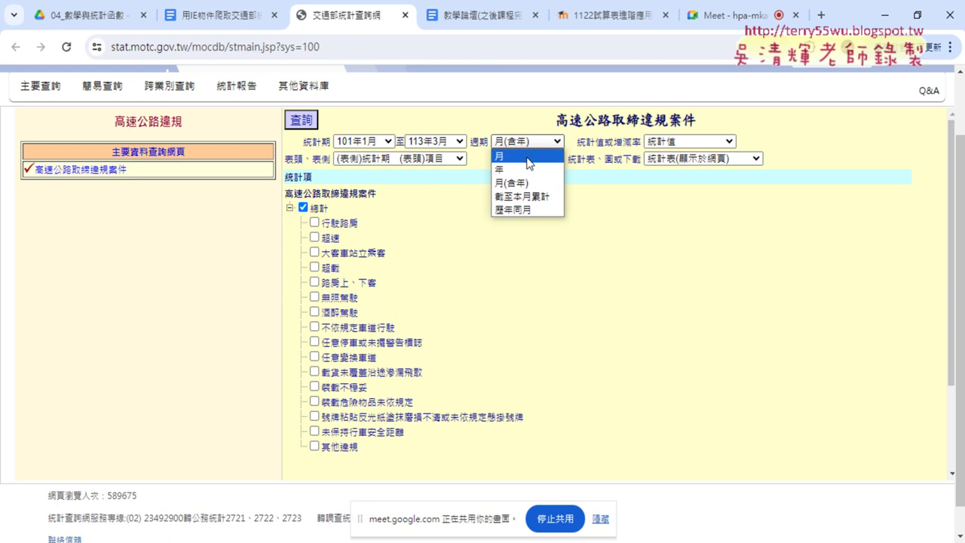
{"action": "left_click", "coordinate": [527, 156]}
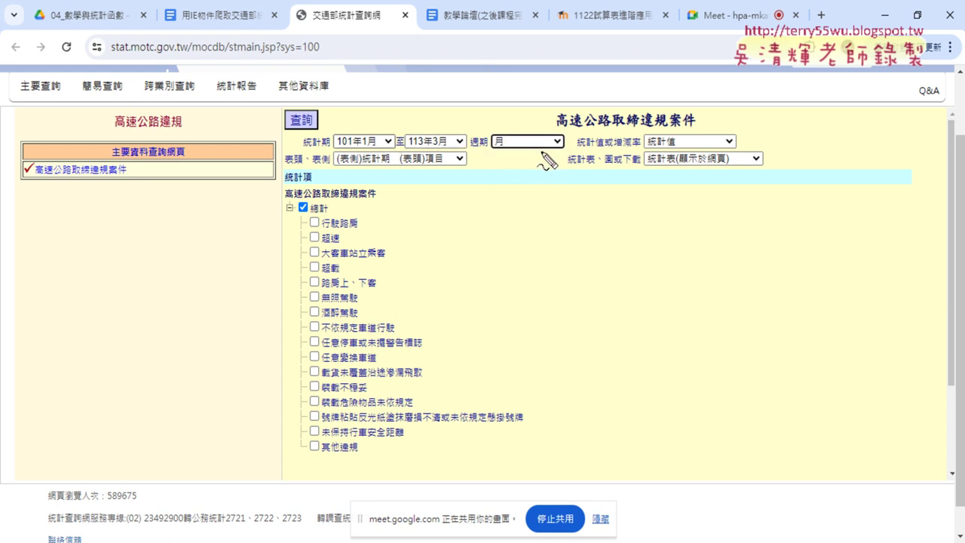
{"action": "mouse_move", "coordinate": [563, 155]}
{"action": "left_mouse_down"}
{"action": "mouse_move", "coordinate": [486, 120]}
{"action": "mouse_move", "coordinate": [558, 163]}
{"action": "left_mouse_up"}
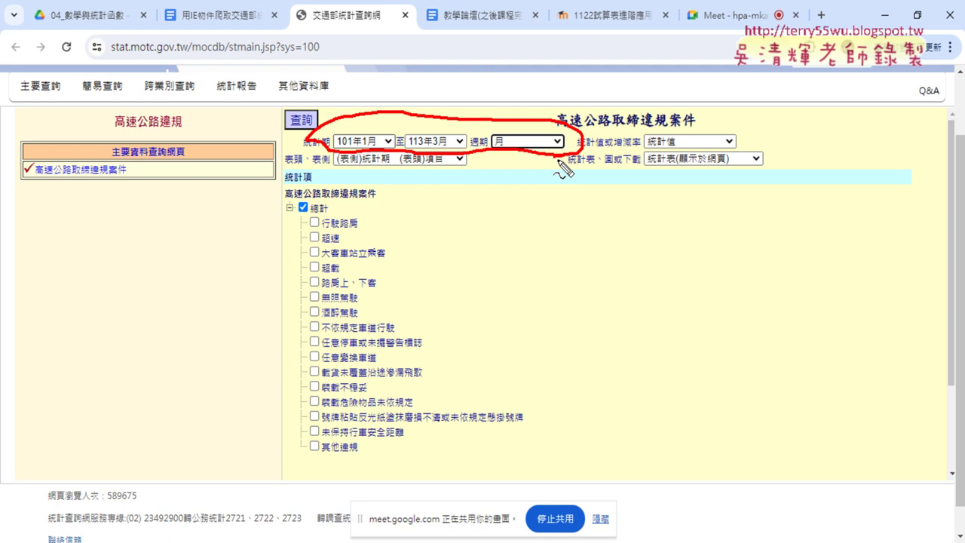
- Untick the 總計 total and circle the period settings with the screen pen
{"action": "key", "text": "Escape"}
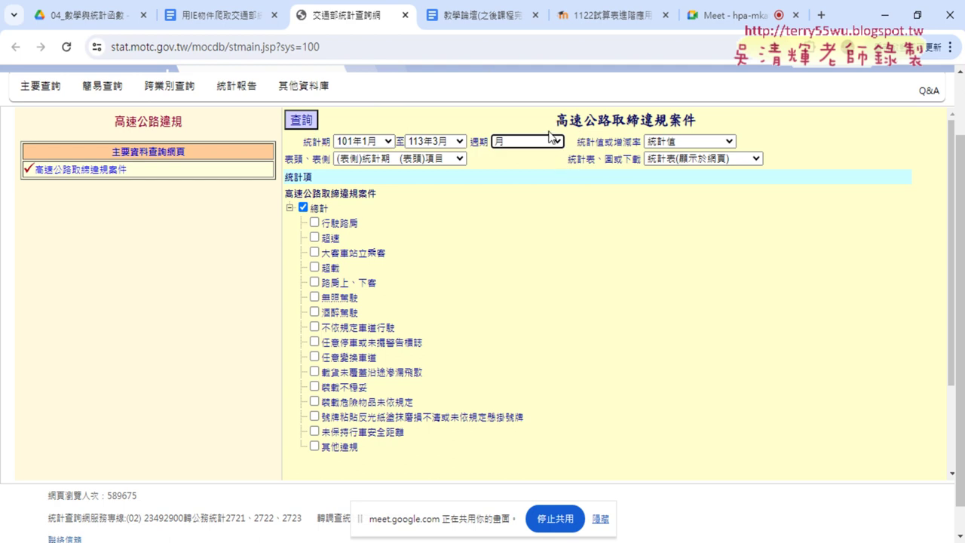
{"action": "left_click", "coordinate": [302, 208]}
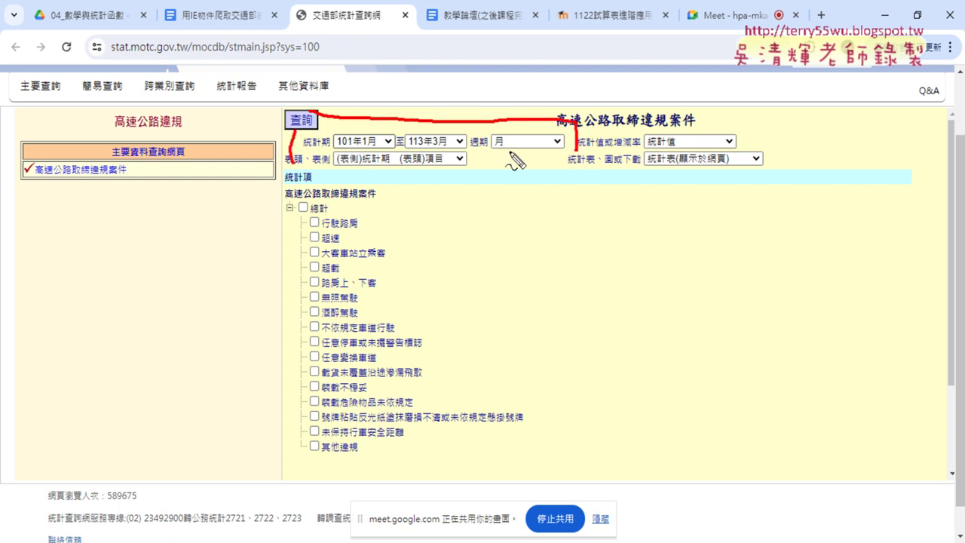
{"action": "left_click_drag", "start_coordinate": [474, 156], "coordinate": [585, 154]}
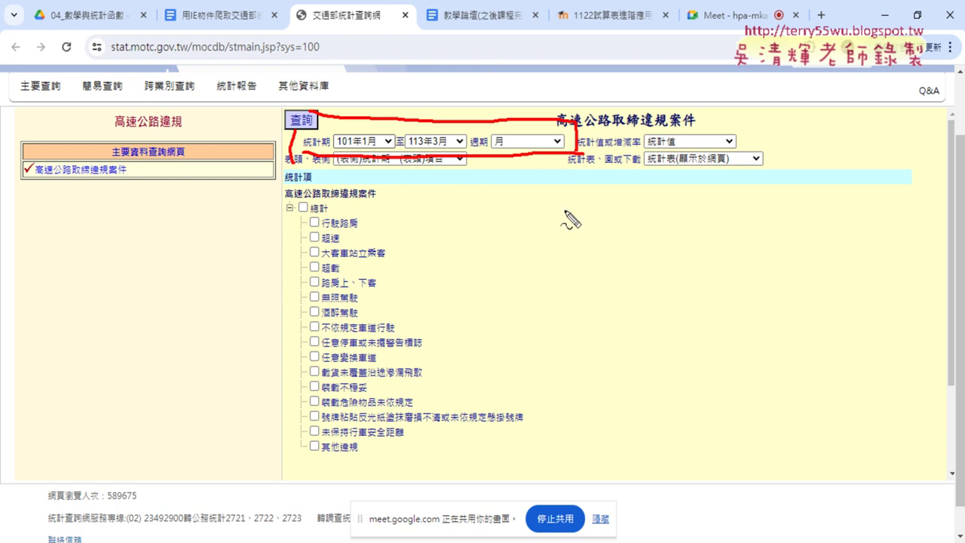
- Mark 超速, 酒醉駕駛, 未保持行車安全距離 and 任意變換車道 on screen, then erase the marks
{"action": "left_click_drag", "start_coordinate": [346, 235], "coordinate": [343, 239]}
{"action": "left_click_drag", "start_coordinate": [374, 323], "coordinate": [379, 310]}
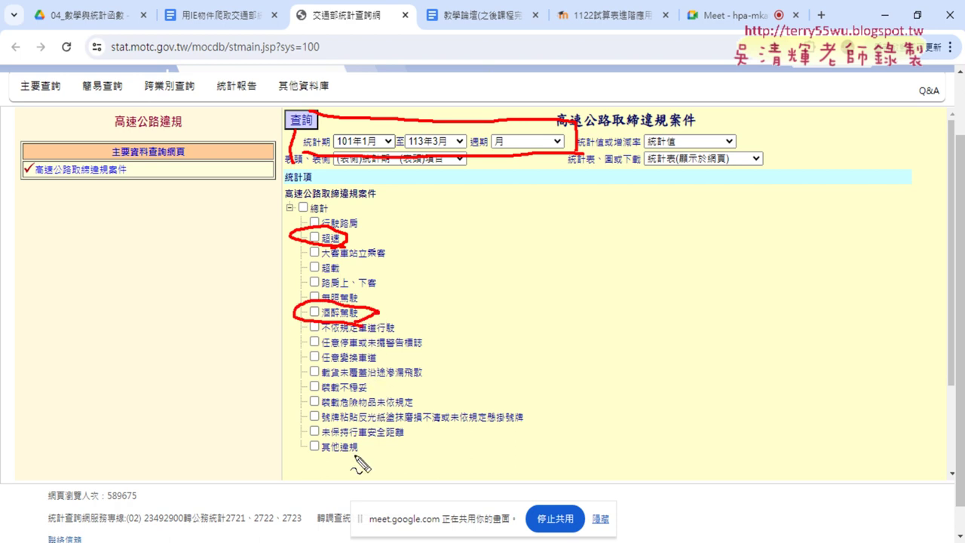
{"action": "mouse_move", "coordinate": [409, 441]}
{"action": "left_mouse_down"}
{"action": "mouse_move", "coordinate": [312, 436]}
{"action": "mouse_move", "coordinate": [389, 427]}
{"action": "mouse_move", "coordinate": [395, 451]}
{"action": "left_mouse_up"}
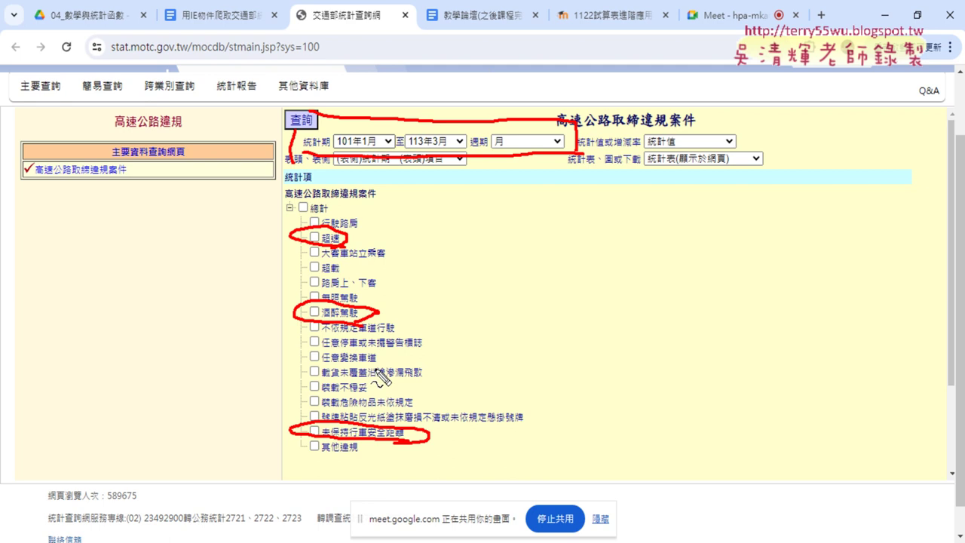
{"action": "left_click_drag", "start_coordinate": [348, 369], "coordinate": [368, 377]}
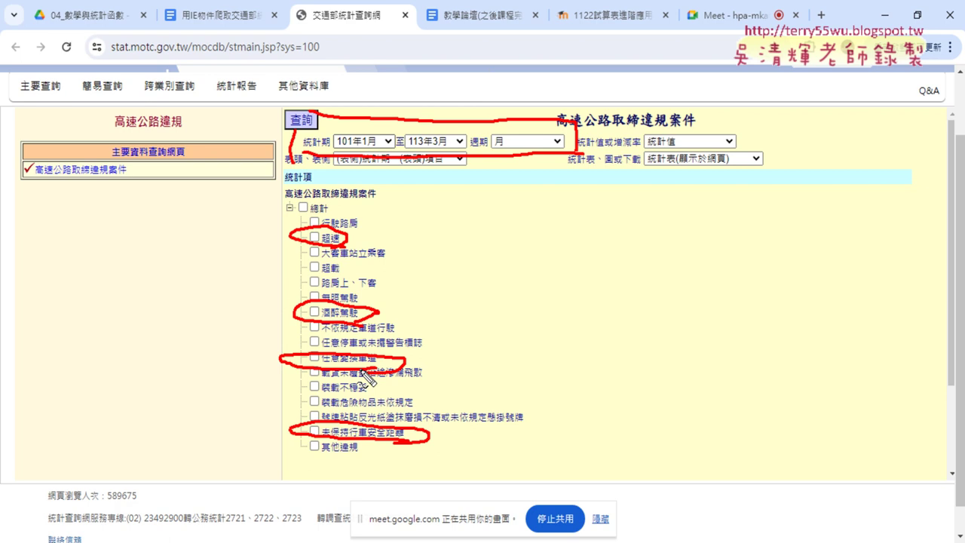
{"action": "key", "text": "Escape"}
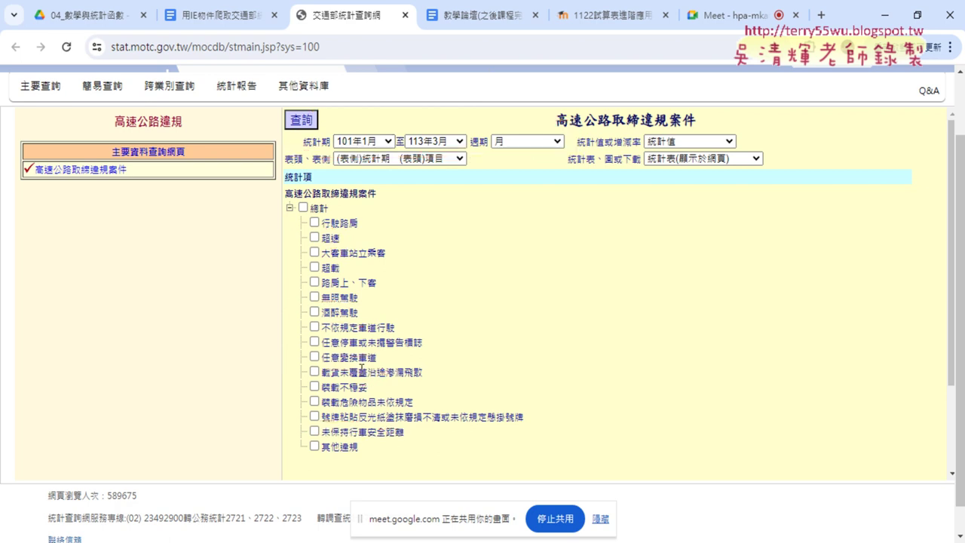
- Tick 超速, 任意變換車道 and 未保持行車安全距離, run 查詢, and close the error tab
{"action": "left_click", "coordinate": [313, 238]}
{"action": "left_click", "coordinate": [315, 356]}
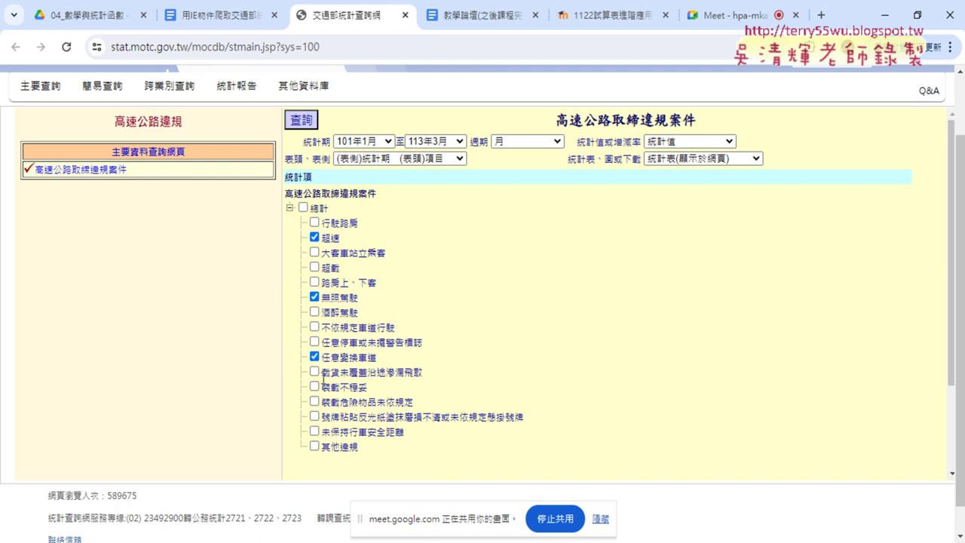
{"action": "left_click", "coordinate": [311, 429]}
{"action": "left_click", "coordinate": [301, 122]}
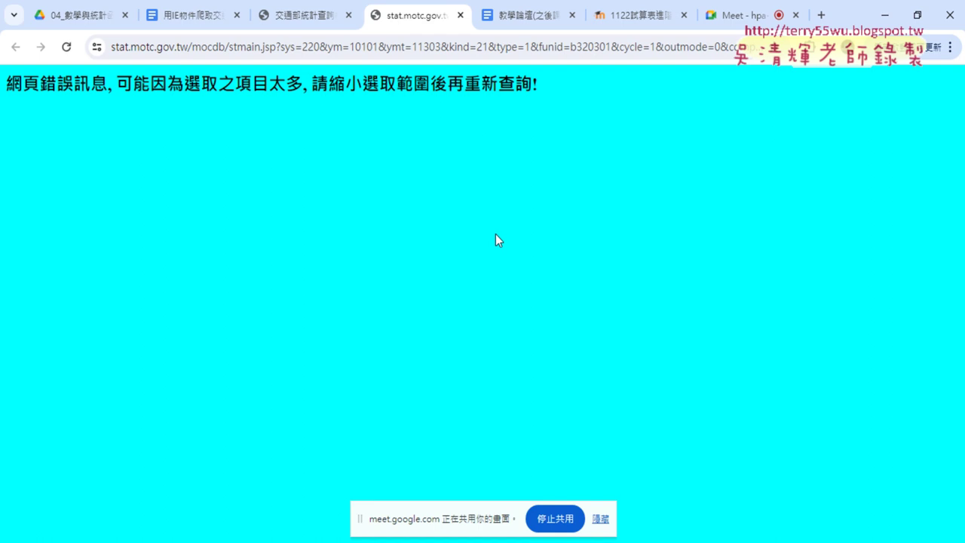
{"action": "left_click", "coordinate": [460, 15]}
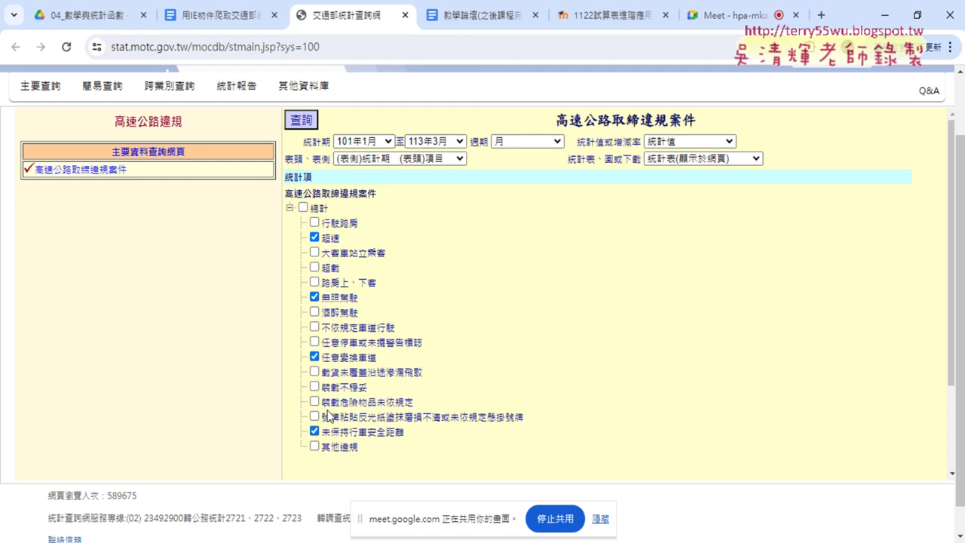
- Retry the query, dismiss the too-many-items error, and return to the main category table
{"action": "left_click", "coordinate": [601, 519]}
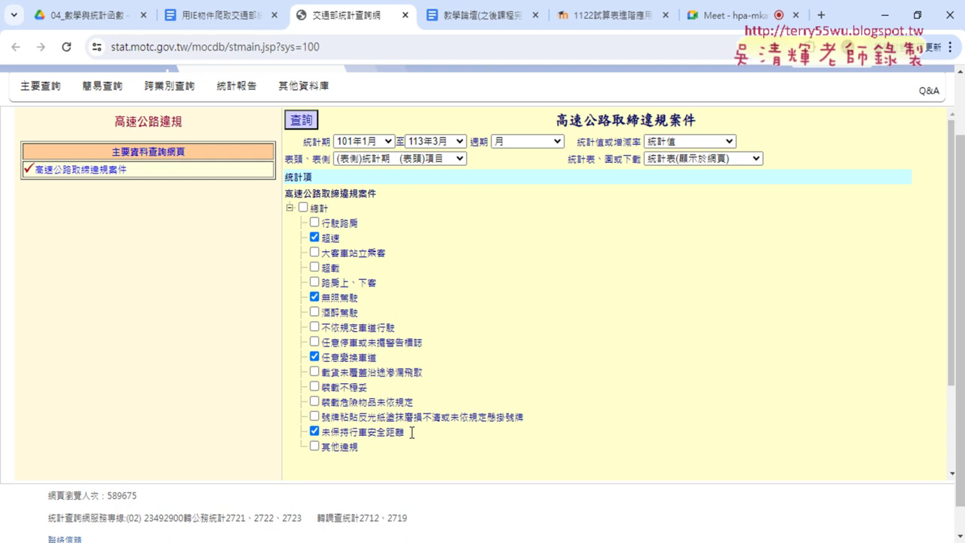
{"action": "left_click", "coordinate": [302, 121]}
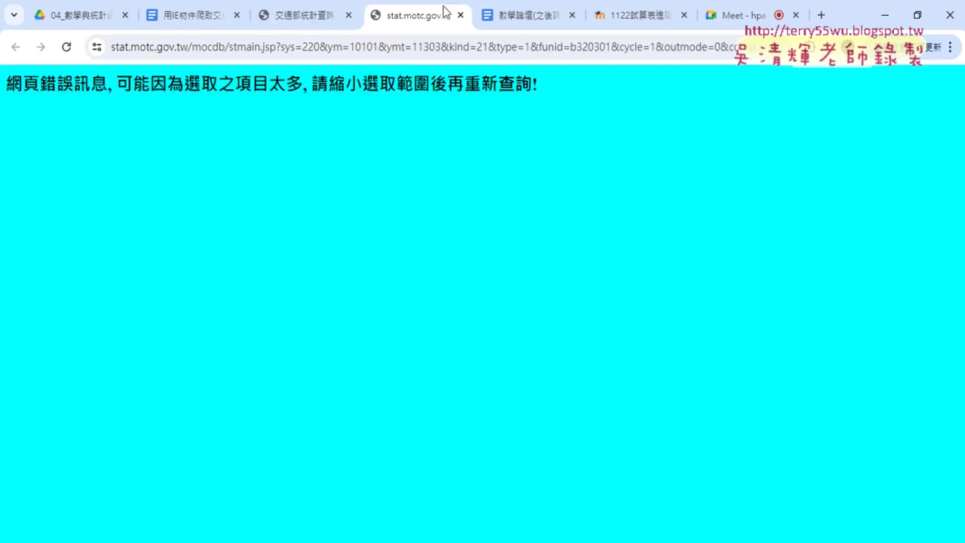
{"action": "left_click", "coordinate": [460, 15]}
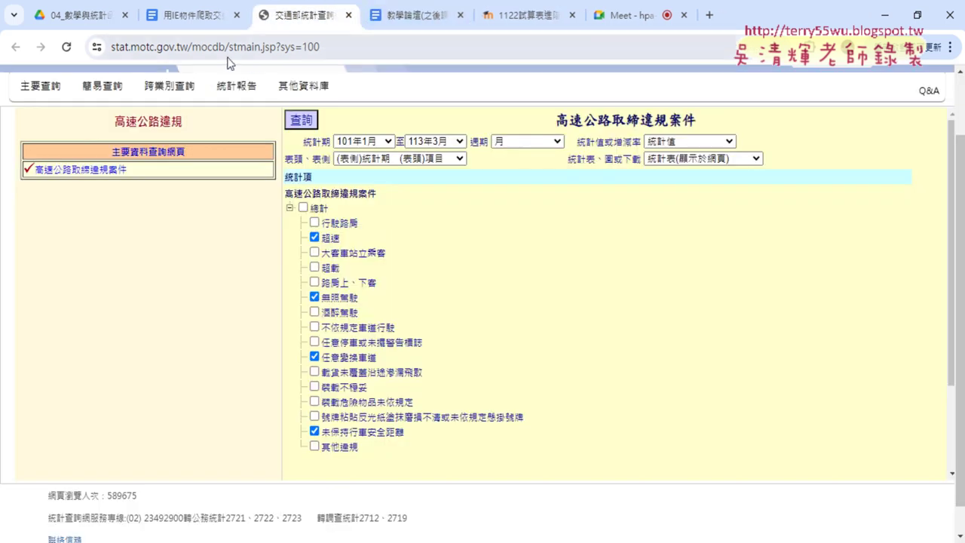
{"action": "left_click", "coordinate": [40, 85]}
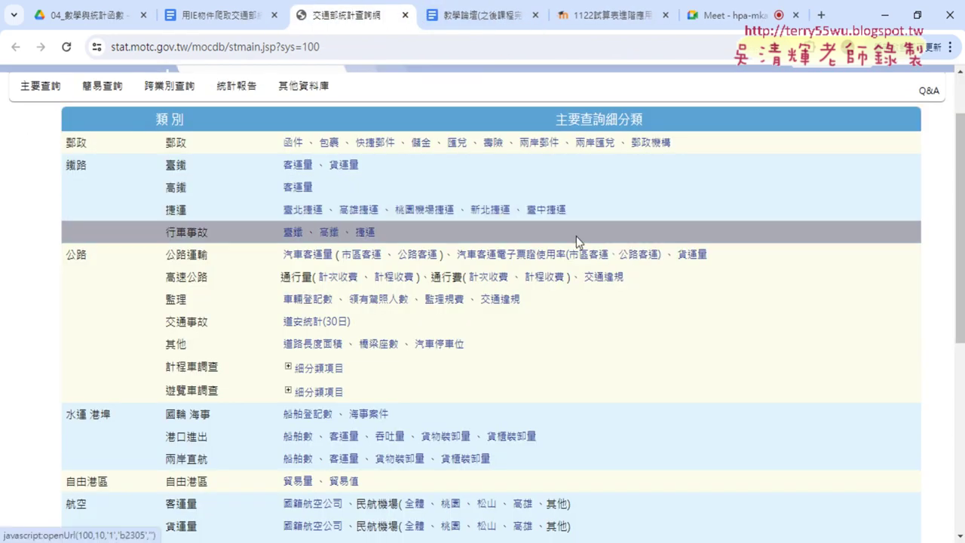
- Reopen the highway violations form with period starting 110年1月 and a monthly 月 cycle
{"action": "left_click", "coordinate": [607, 276]}
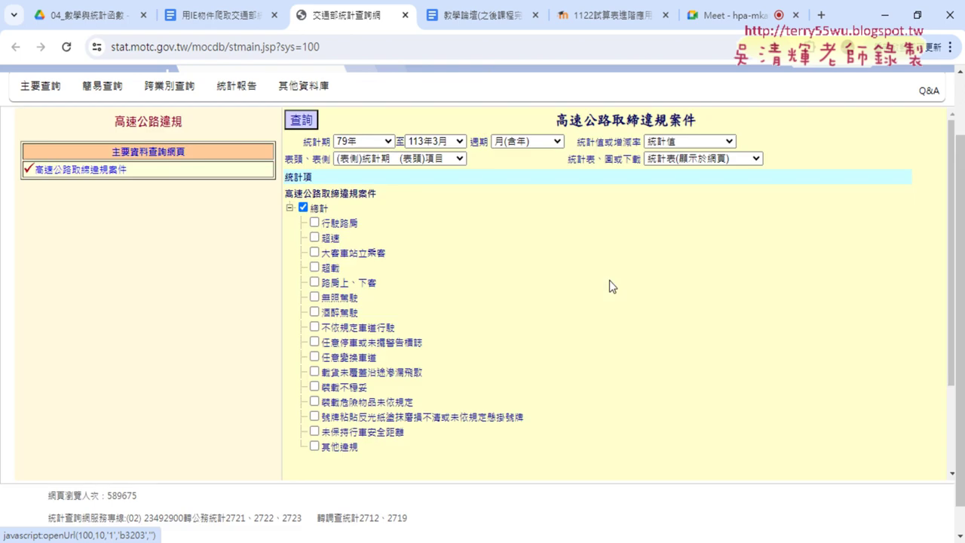
{"action": "left_click", "coordinate": [377, 141]}
{"action": "scroll", "coordinate": [389, 175], "scroll_direction": "up", "scroll_amount": 10}
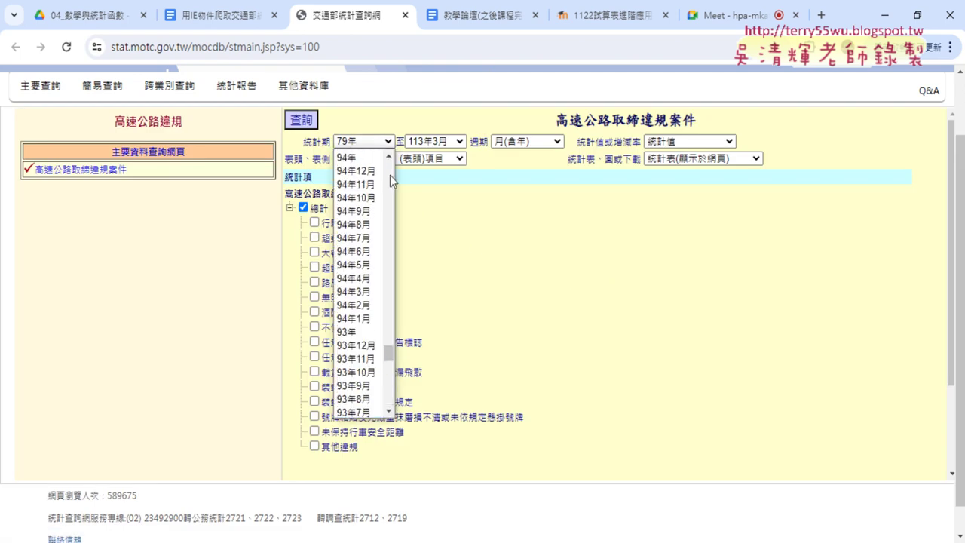
{"action": "scroll", "coordinate": [390, 175], "scroll_direction": "up", "scroll_amount": 20}
{"action": "mouse_move", "coordinate": [393, 214]}
{"action": "left_mouse_down"}
{"action": "mouse_move", "coordinate": [392, 223]}
{"action": "mouse_move", "coordinate": [391, 193]}
{"action": "left_mouse_up"}
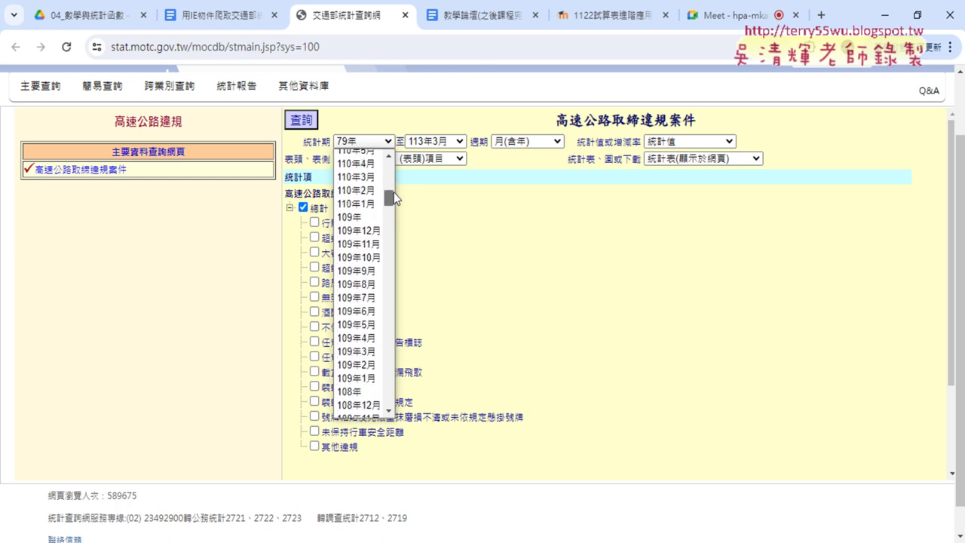
{"action": "left_click", "coordinate": [354, 202]}
{"action": "left_click", "coordinate": [527, 141]}
{"action": "left_click", "coordinate": [494, 166]}
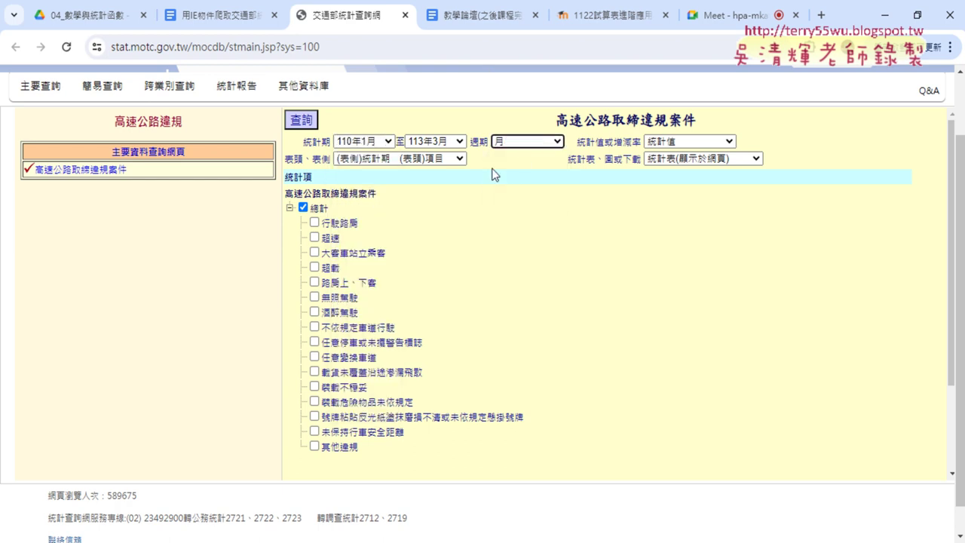
- Untick 總計, tick 超速, 無照駕駛, 任意變換車道, 未保持行車安全距離, and run the query
{"action": "left_click", "coordinate": [303, 207]}
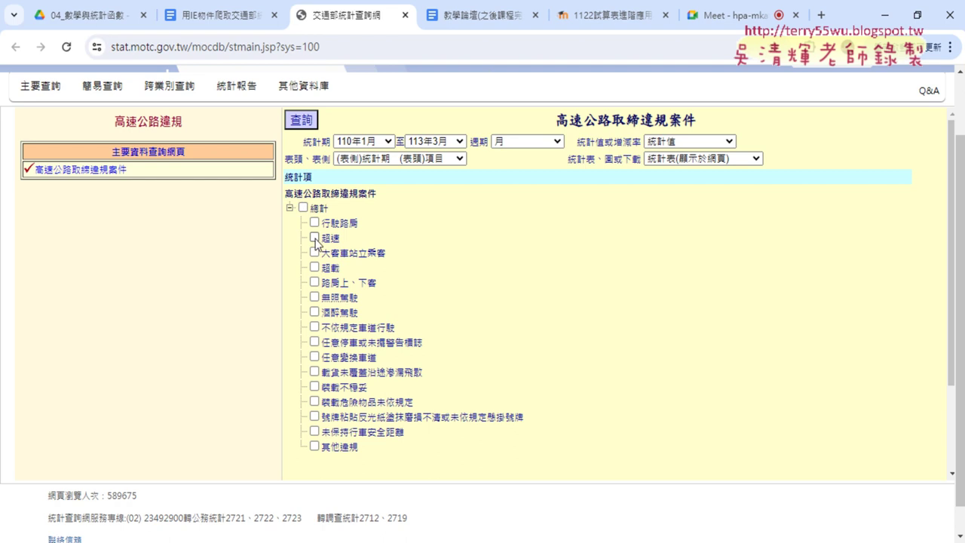
{"action": "left_click", "coordinate": [314, 237]}
{"action": "left_click", "coordinate": [315, 298]}
{"action": "left_click", "coordinate": [314, 356]}
{"action": "left_click", "coordinate": [314, 433]}
{"action": "mouse_move", "coordinate": [264, 98]}
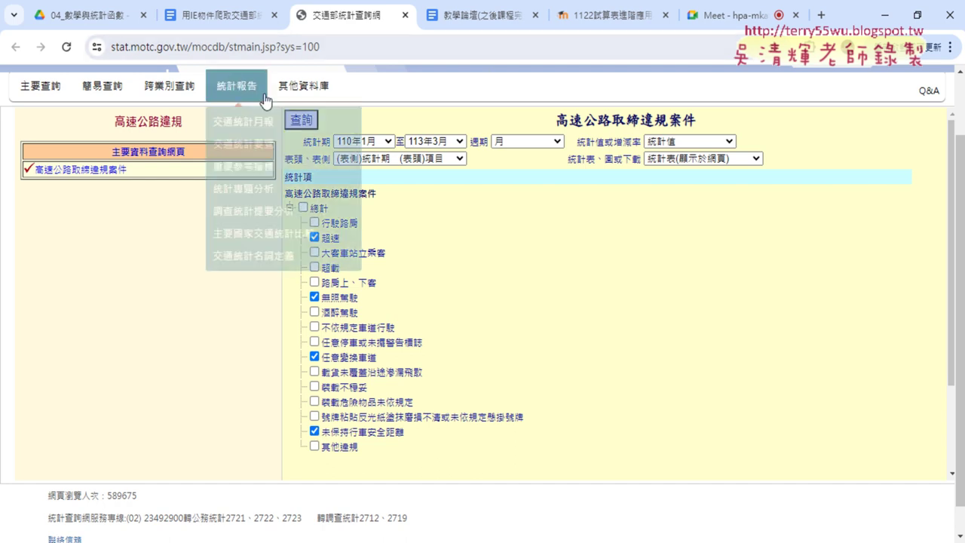
{"action": "left_click", "coordinate": [309, 120]}
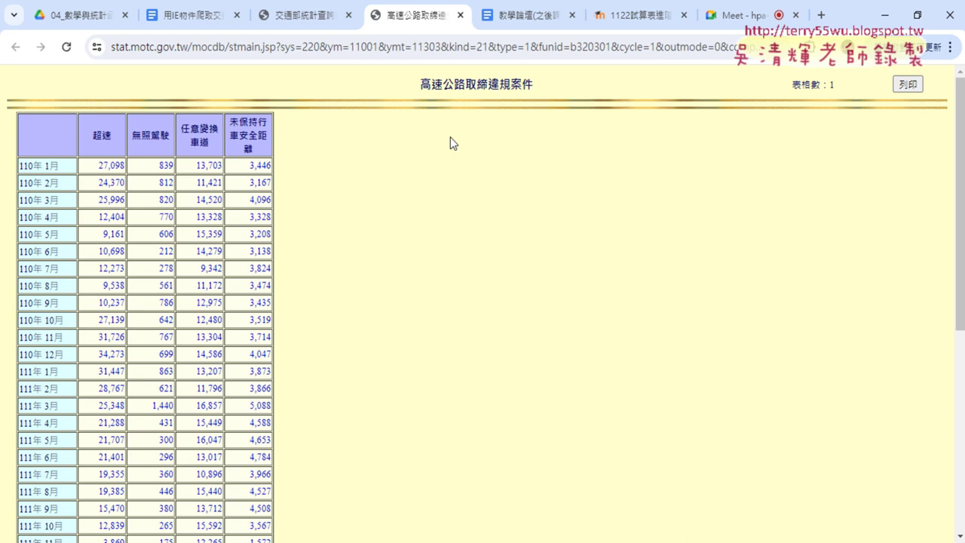
{"action": "left_click", "coordinate": [308, 46]}
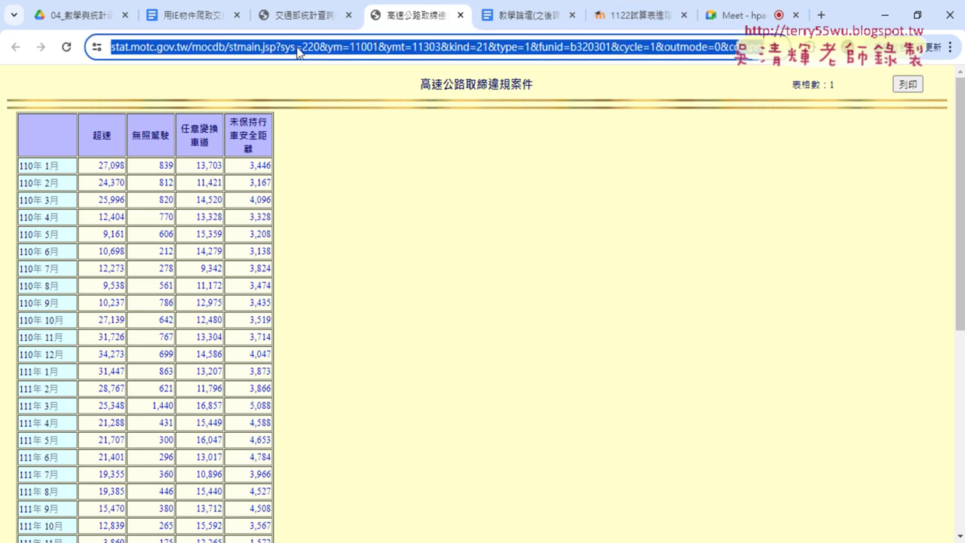
{"action": "left_click", "coordinate": [298, 50]}
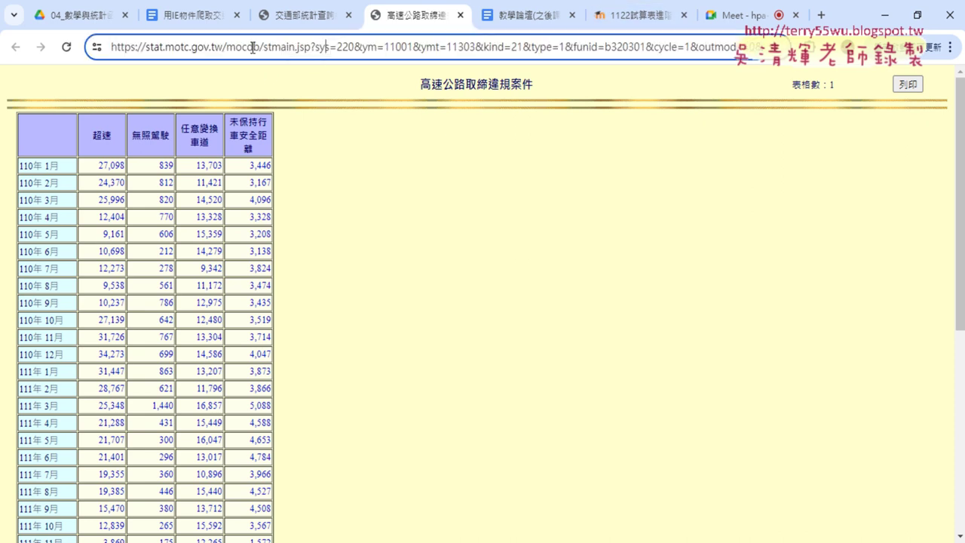
{"action": "left_click_drag", "start_coordinate": [311, 47], "coordinate": [263, 50]}
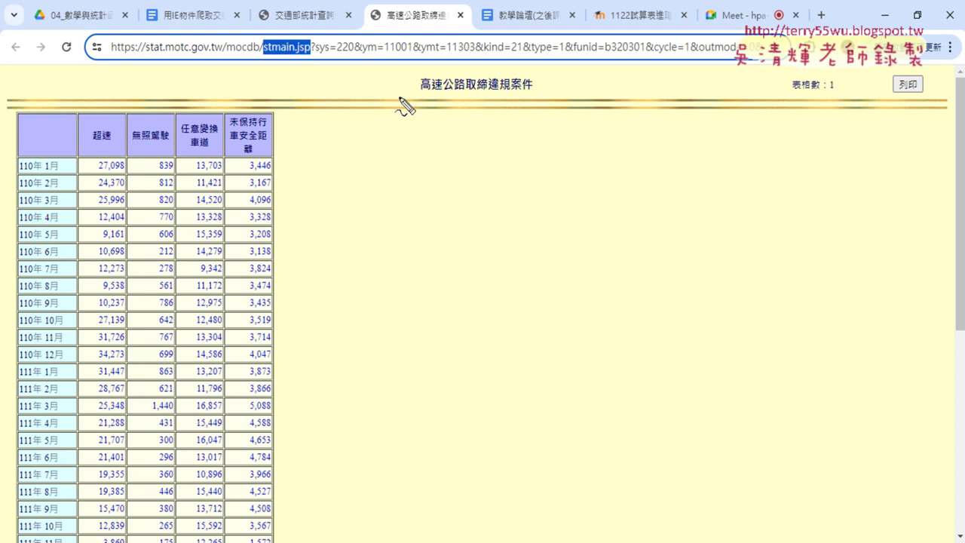
{"action": "left_click_drag", "start_coordinate": [279, 85], "coordinate": [299, 126]}
{"action": "left_click_drag", "start_coordinate": [298, 168], "coordinate": [301, 190]}
{"action": "left_click_drag", "start_coordinate": [330, 55], "coordinate": [399, 55]}
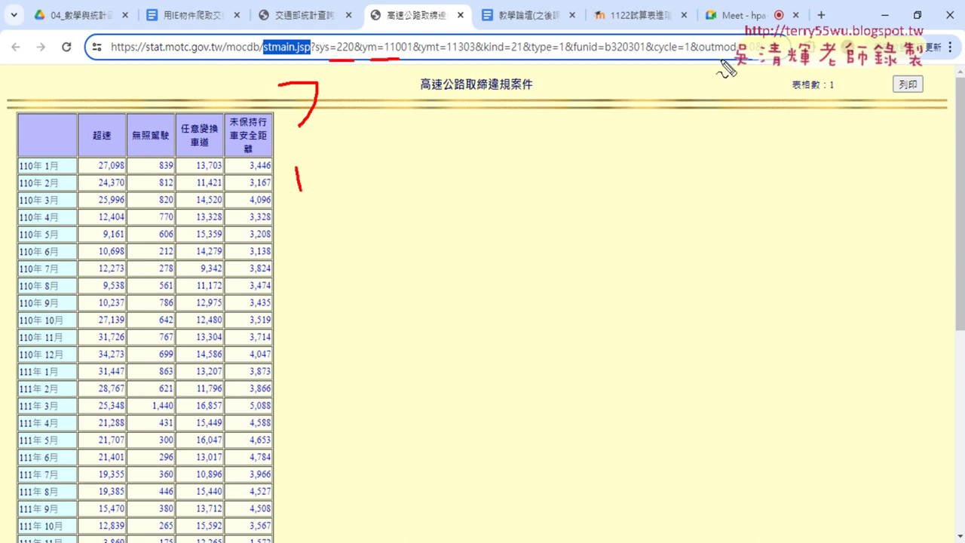
{"action": "key", "text": "Escape"}
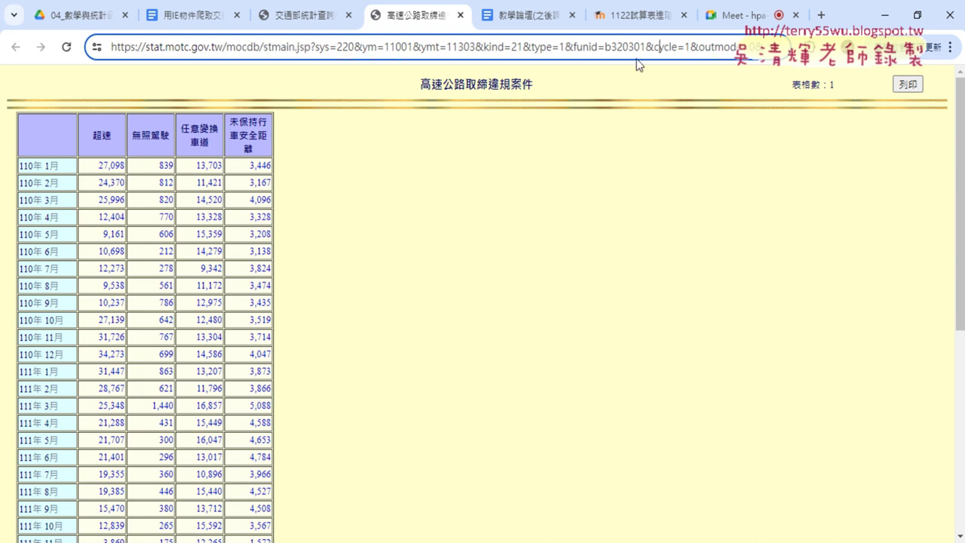
{"action": "left_click_drag", "start_coordinate": [603, 47], "coordinate": [944, 43]}
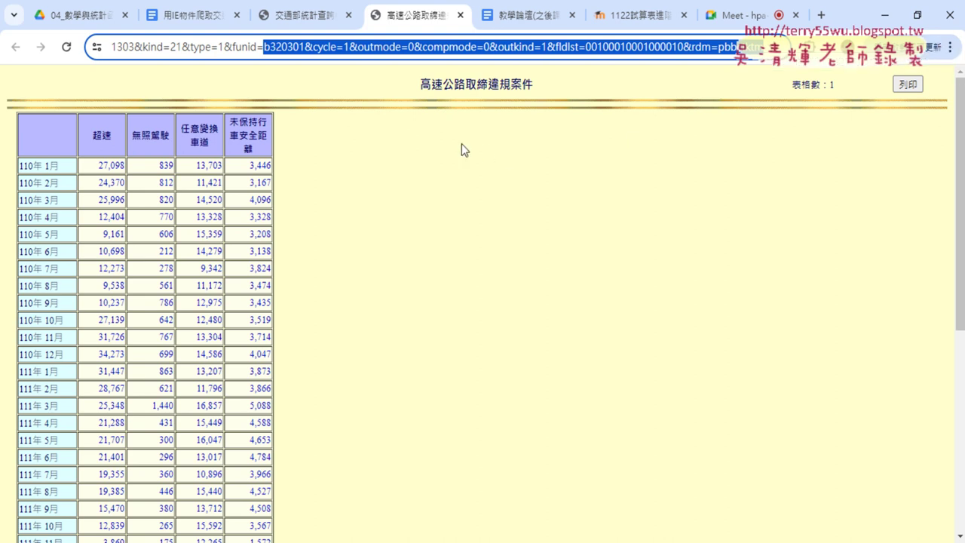
{"action": "left_click", "coordinate": [49, 158]}
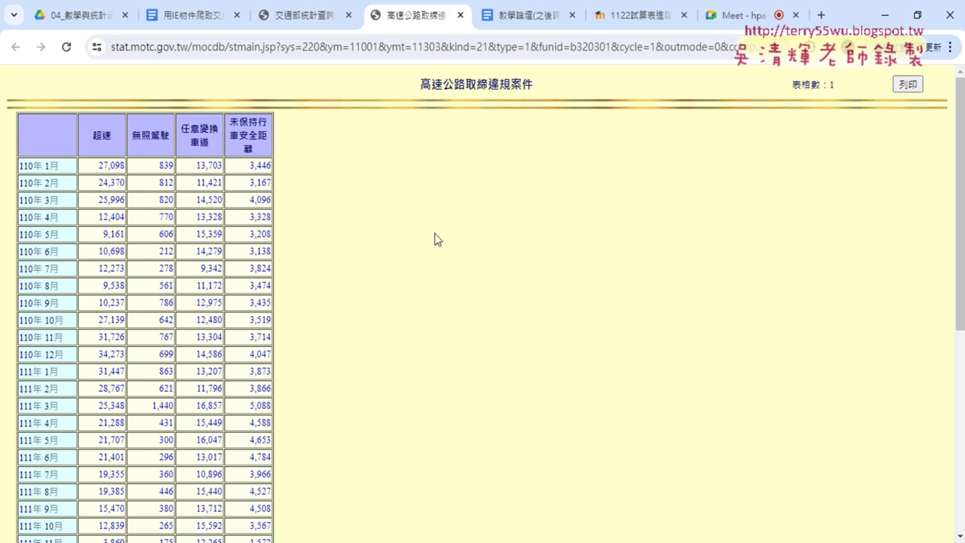
- From the statistics tab's main query list, open the 高鐵 客運量 overview query
{"action": "left_click", "coordinate": [301, 21]}
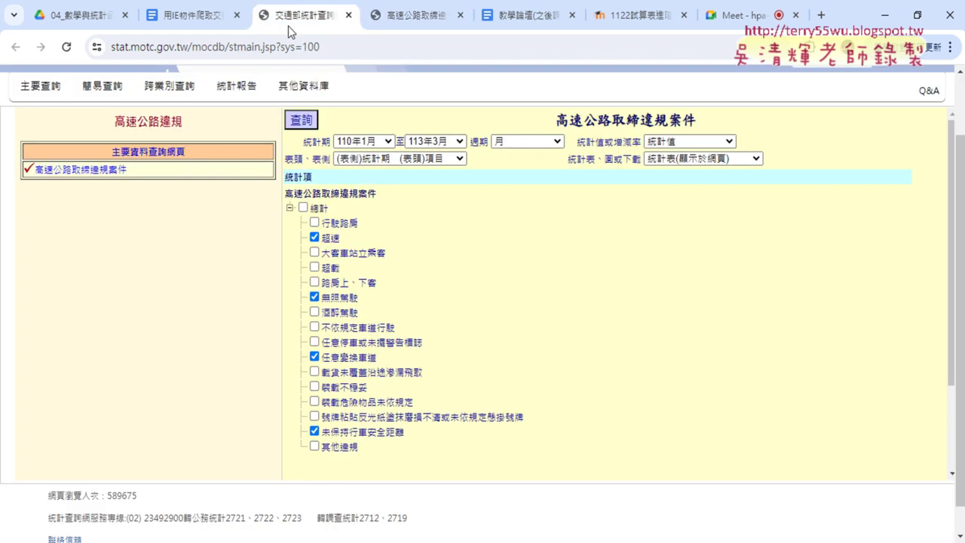
{"action": "left_click", "coordinate": [45, 91]}
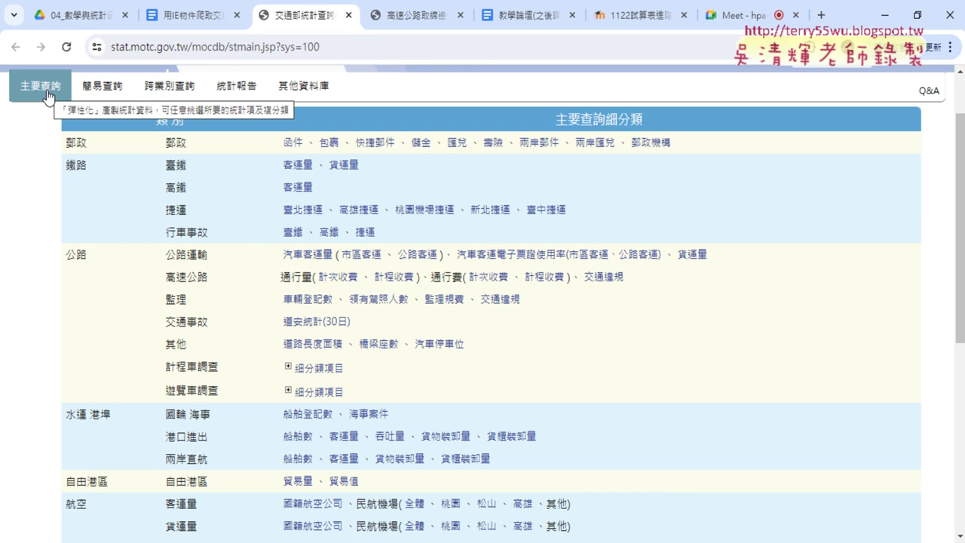
{"action": "left_click_drag", "start_coordinate": [65, 166], "coordinate": [376, 172]}
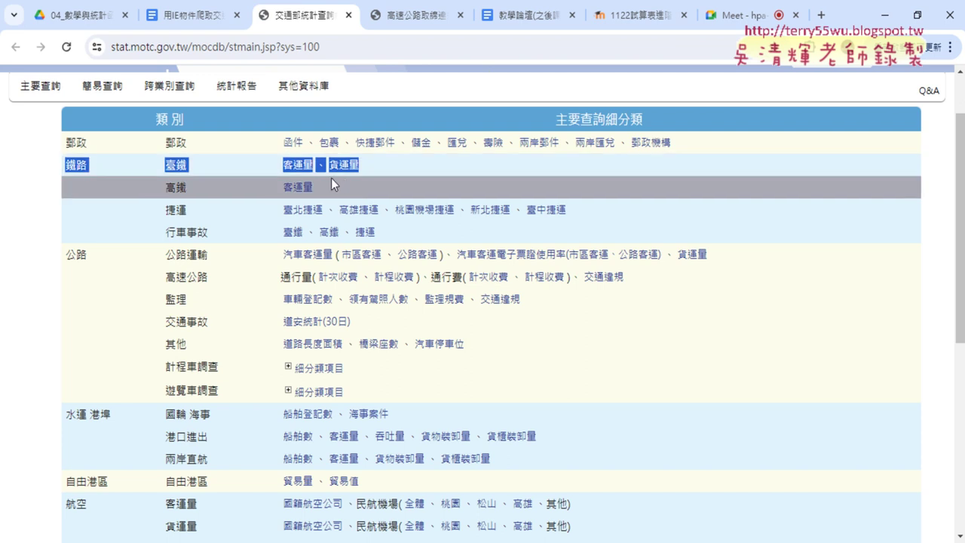
{"action": "left_click_drag", "start_coordinate": [320, 189], "coordinate": [162, 188]}
{"action": "left_click", "coordinate": [306, 194]}
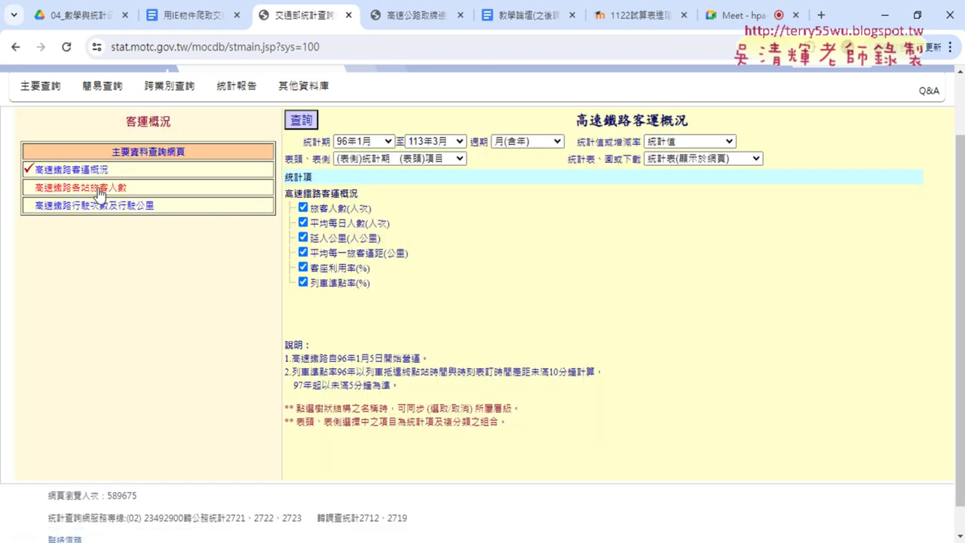
- Switch to the 高速鐵路各站旅客人數 query and keep only 進站 counts by unticking 出站
{"action": "left_click", "coordinate": [98, 190]}
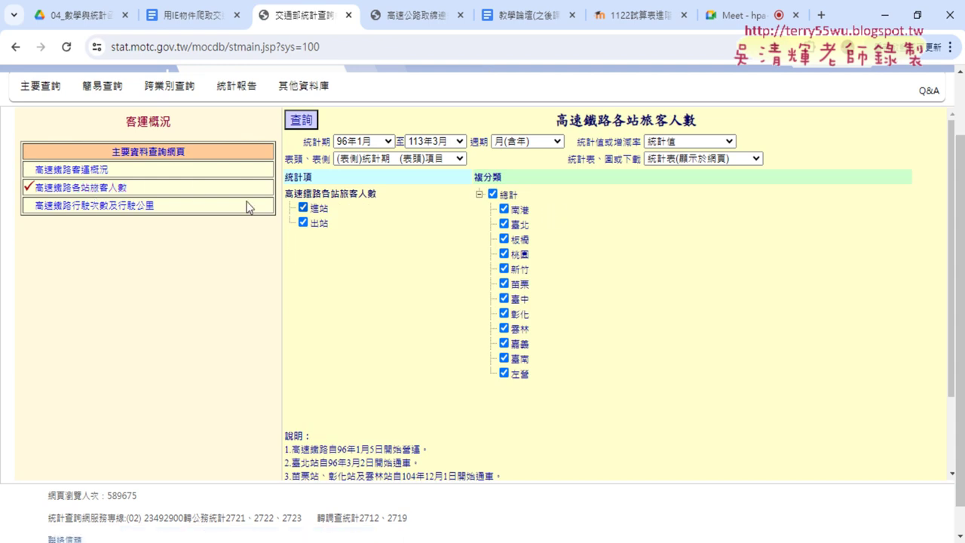
{"action": "left_click", "coordinate": [189, 181]}
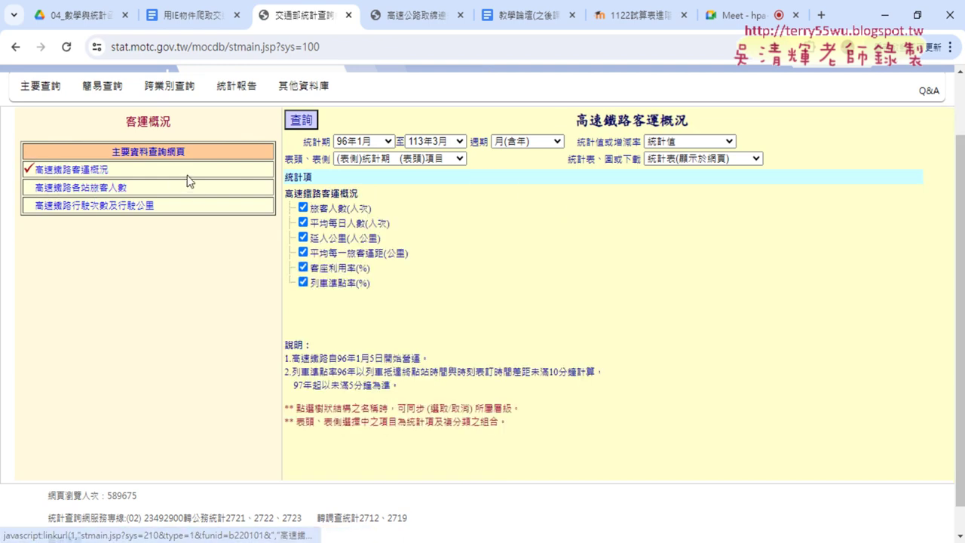
{"action": "left_click", "coordinate": [91, 189]}
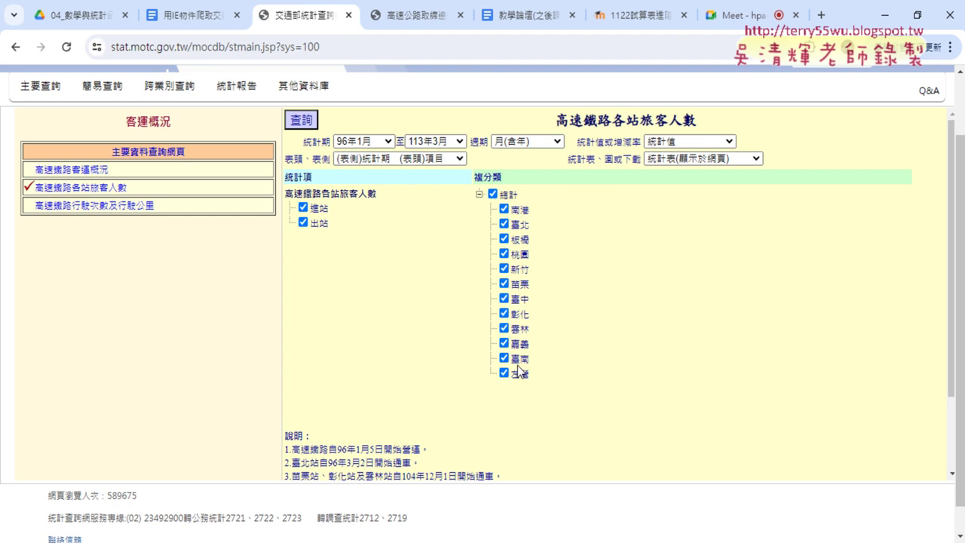
{"action": "left_click", "coordinate": [304, 224]}
- Set the statistics period start to 110年1月
{"action": "left_click", "coordinate": [386, 141]}
{"action": "scroll", "coordinate": [391, 192], "scroll_direction": "up", "scroll_amount": 4}
{"action": "scroll", "coordinate": [391, 192], "scroll_direction": "up", "scroll_amount": 20}
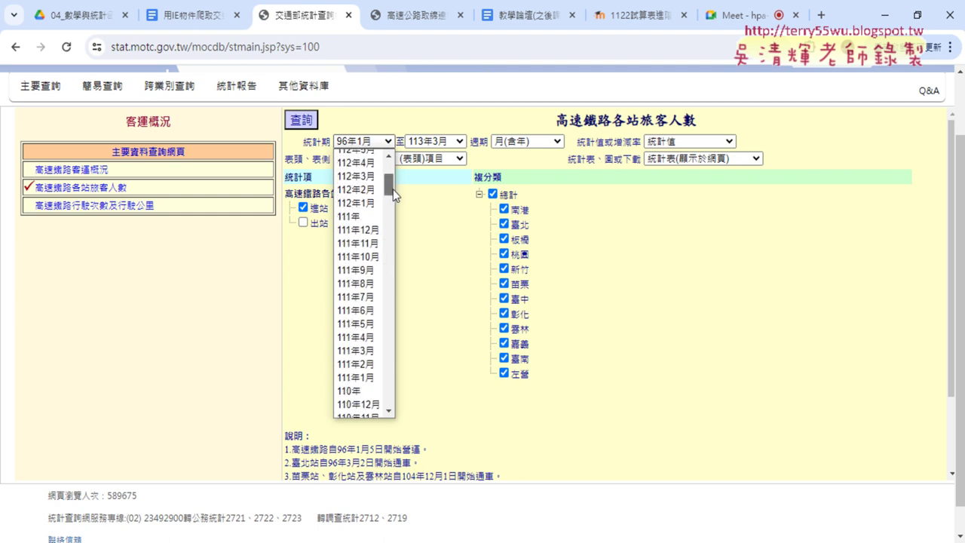
{"action": "left_click", "coordinate": [370, 217]}
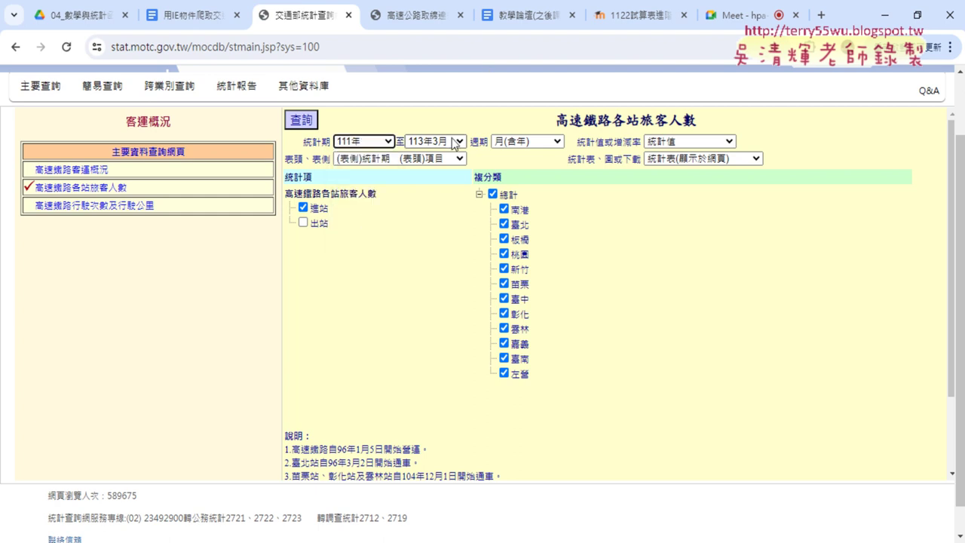
{"action": "left_click", "coordinate": [384, 143]}
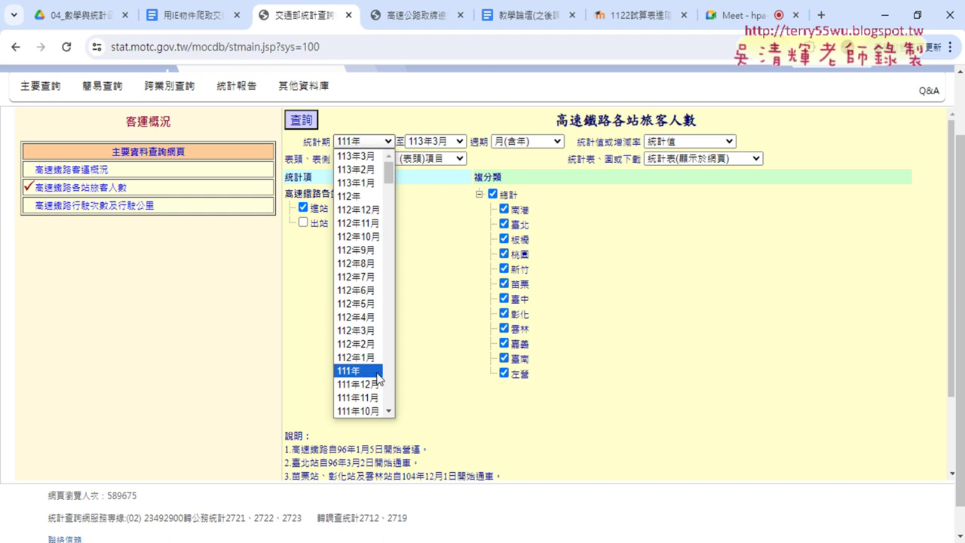
{"action": "scroll", "coordinate": [365, 383], "scroll_direction": "down", "scroll_amount": 5}
{"action": "scroll", "coordinate": [364, 387], "scroll_direction": "down", "scroll_amount": 5}
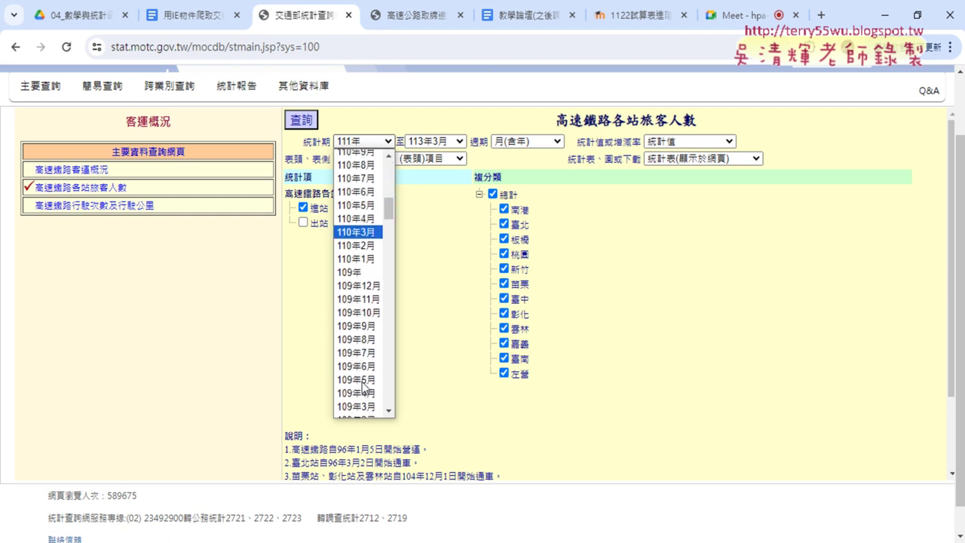
{"action": "left_click", "coordinate": [367, 259]}
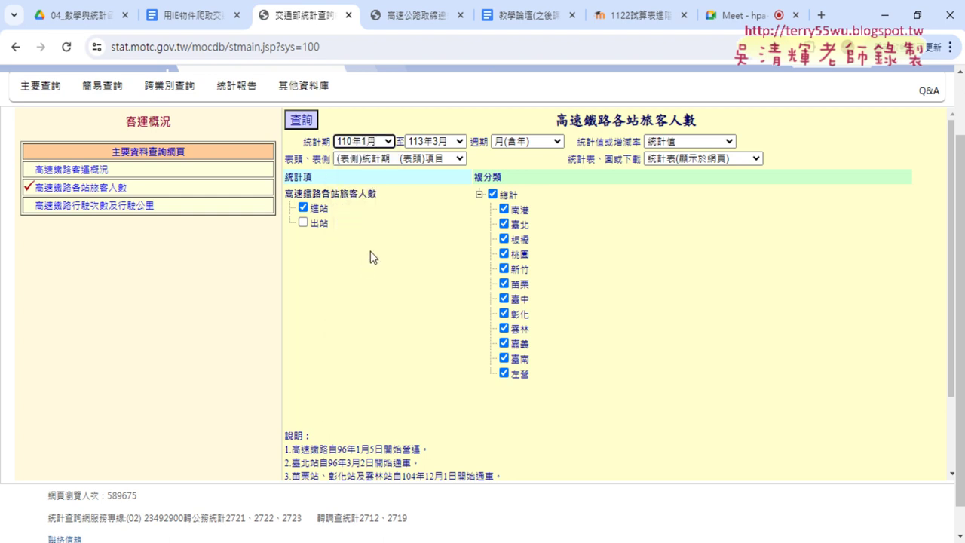
- Use a monthly 月 cycle, drop 總計, and run the station passenger query
{"action": "left_click", "coordinate": [495, 145]}
{"action": "left_click", "coordinate": [501, 152]}
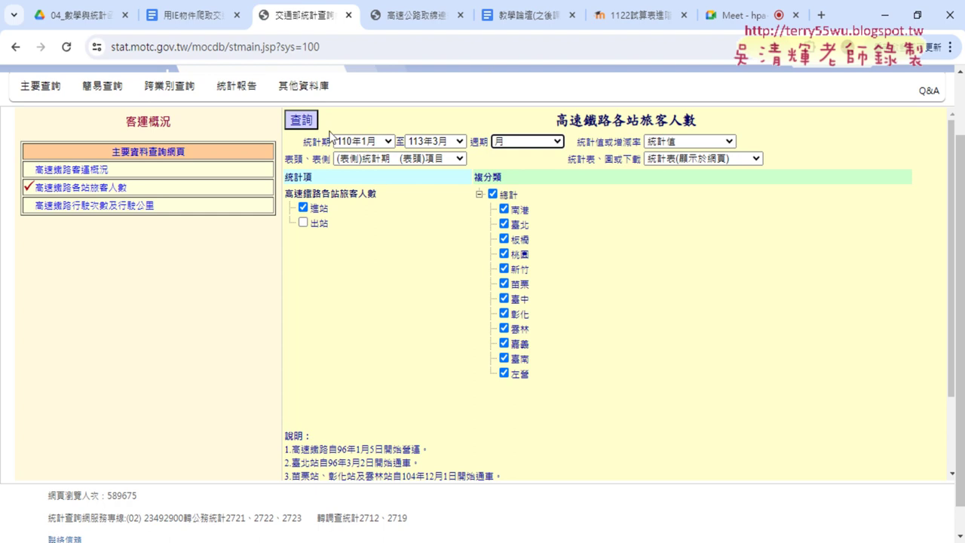
{"action": "left_click", "coordinate": [492, 194]}
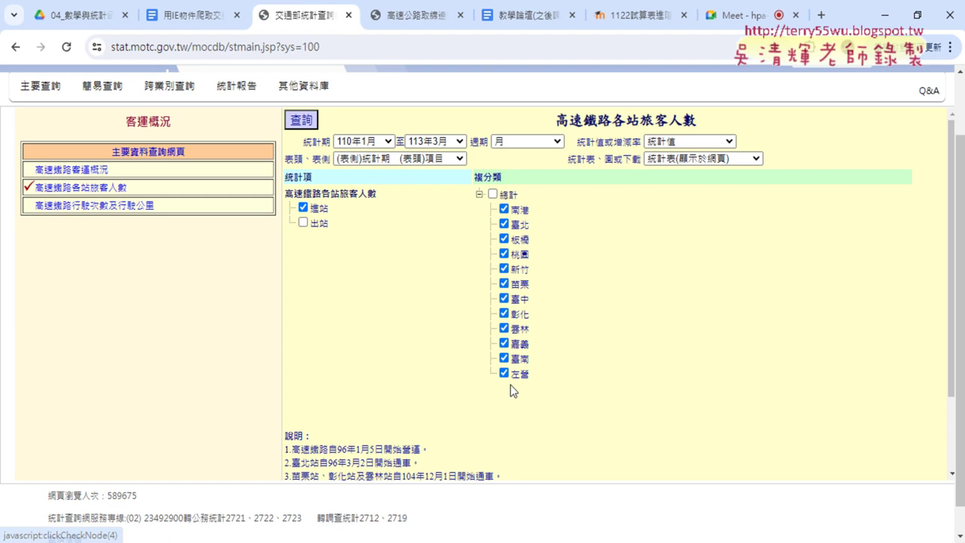
{"action": "left_click", "coordinate": [300, 120]}
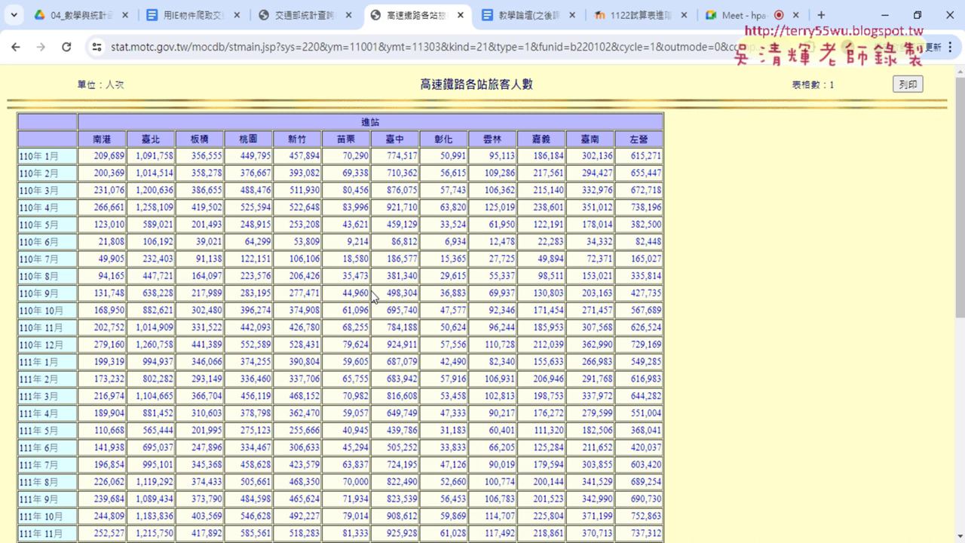
- On the 交通部統計查詢 tab, step back through earlier forms and forward again to 高速鐵路各站旅客人數
{"action": "left_click", "coordinate": [307, 25]}
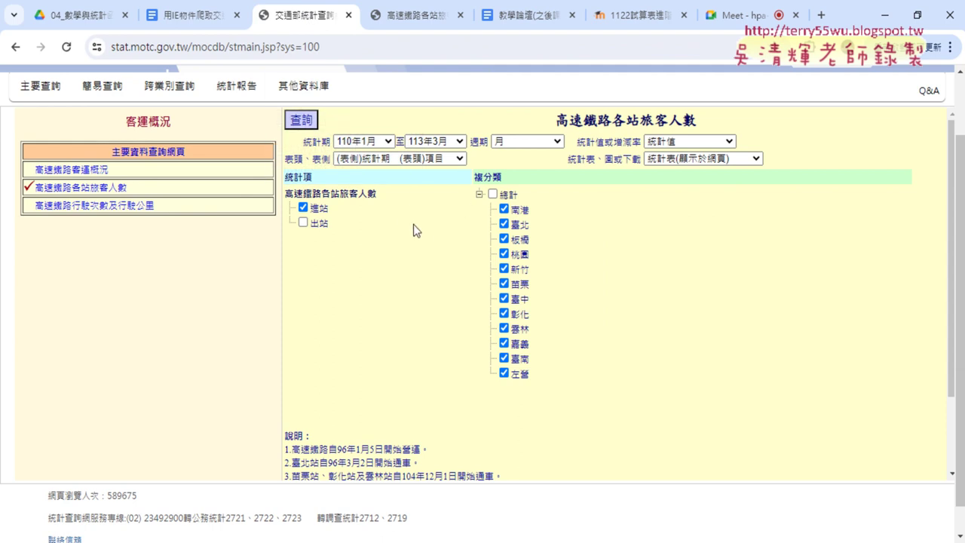
{"action": "left_click", "coordinate": [16, 48]}
{"action": "left_click", "coordinate": [15, 48]}
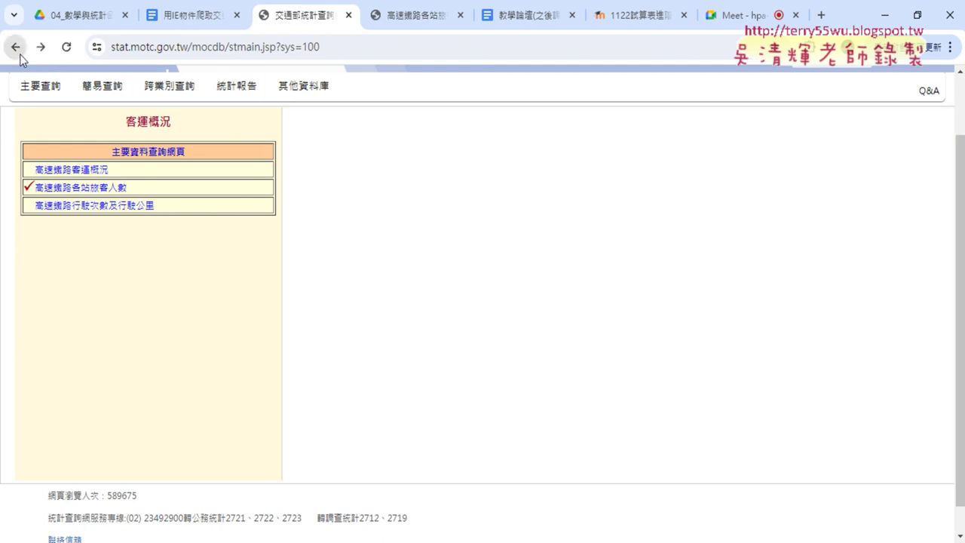
{"action": "left_click", "coordinate": [14, 49]}
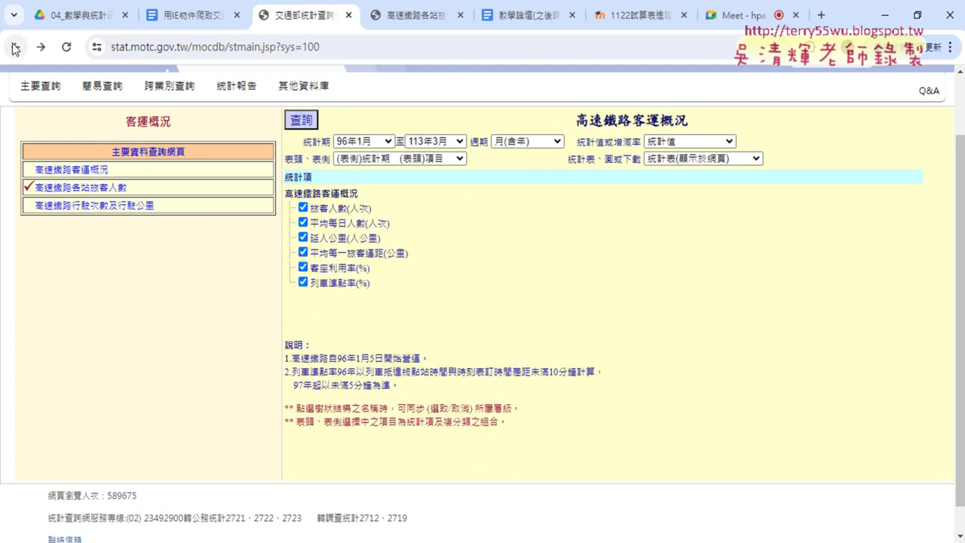
{"action": "left_click", "coordinate": [14, 49]}
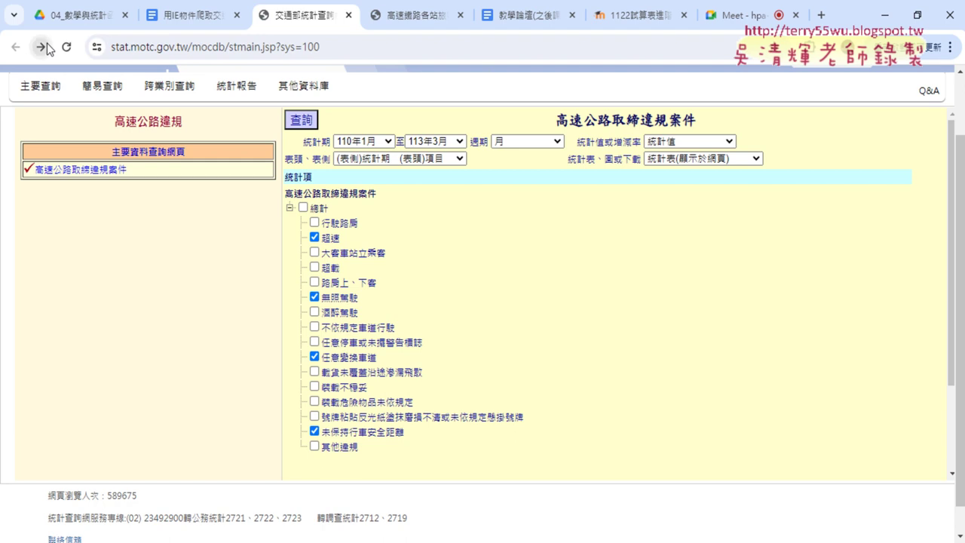
{"action": "left_click", "coordinate": [42, 47]}
{"action": "left_click", "coordinate": [41, 47]}
{"action": "left_click", "coordinate": [41, 47]}
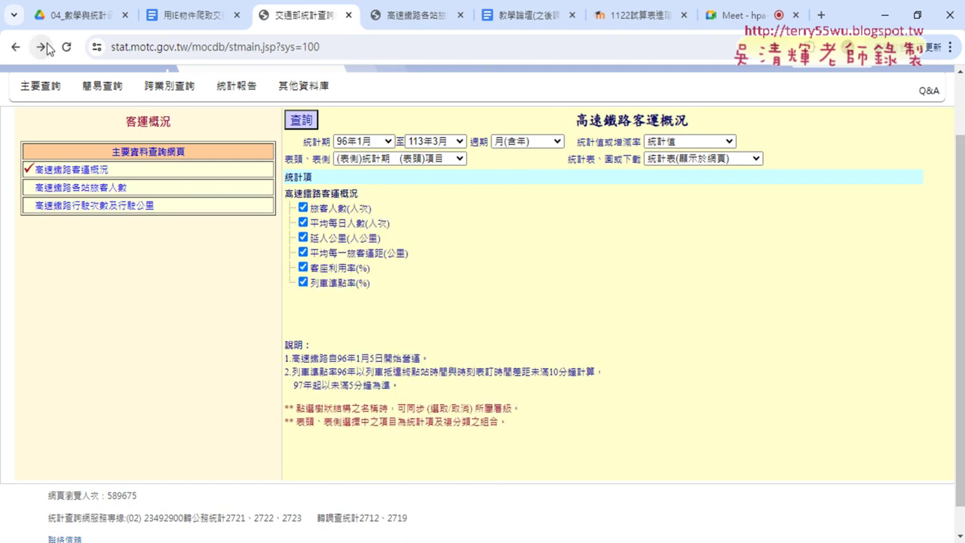
{"action": "left_click", "coordinate": [42, 47]}
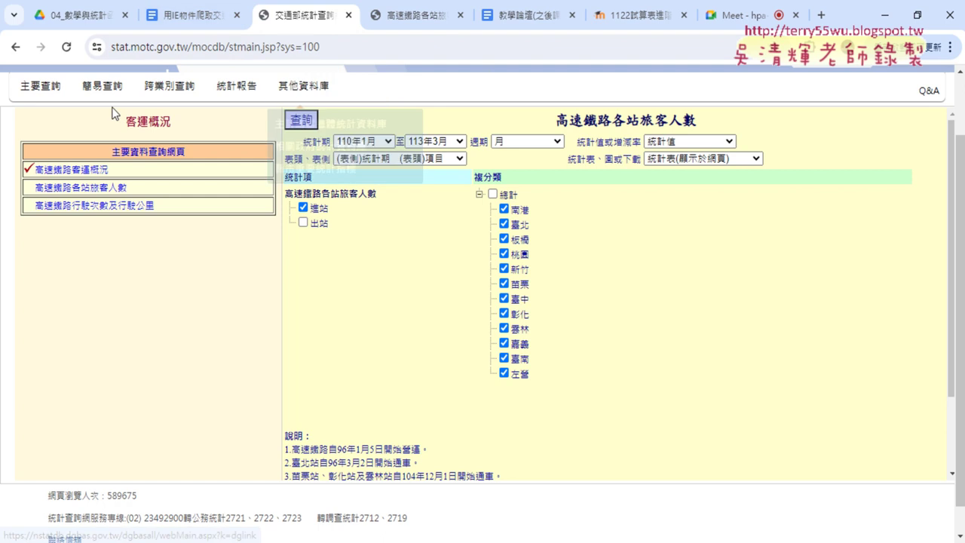
- Reopen the highway 交通違規 query form and browse its start-period list
{"action": "left_click", "coordinate": [42, 92]}
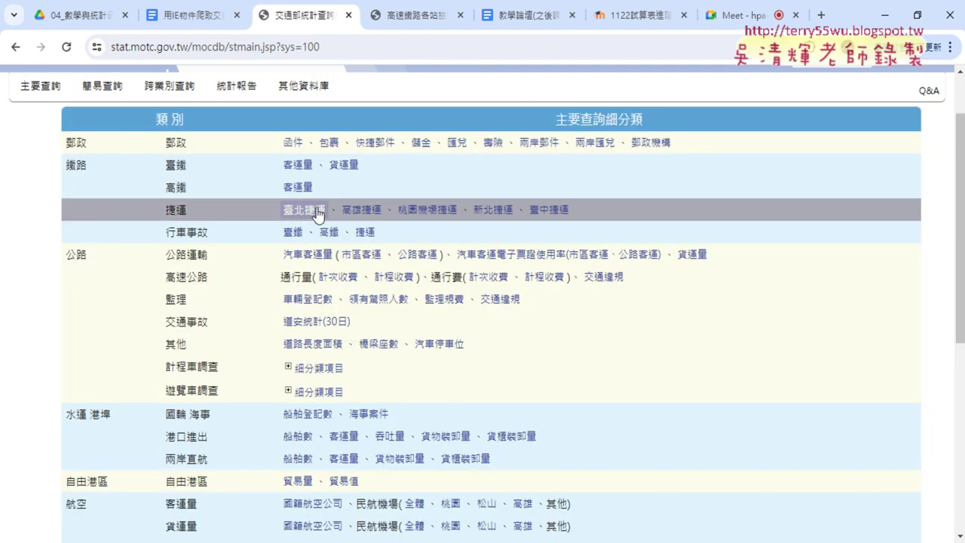
{"action": "left_click", "coordinate": [610, 285]}
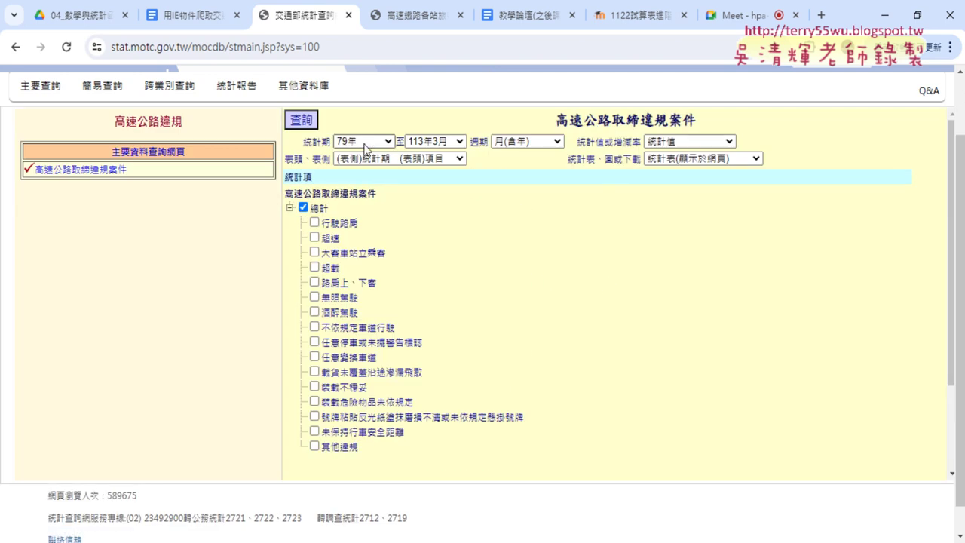
{"action": "left_click", "coordinate": [365, 143]}
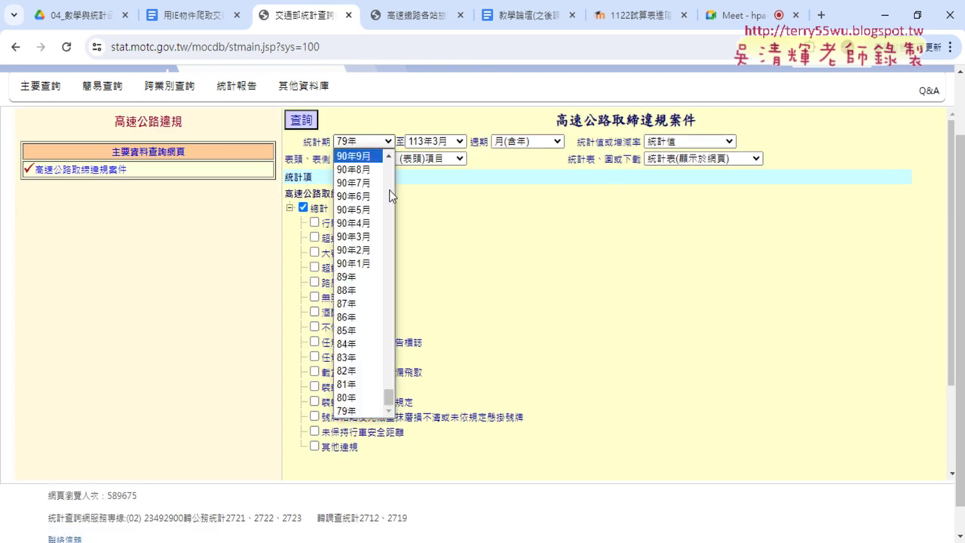
{"action": "scroll", "coordinate": [389, 190], "scroll_direction": "up", "scroll_amount": 3}
{"action": "scroll", "coordinate": [389, 190], "scroll_direction": "up", "scroll_amount": 5}
{"action": "scroll", "coordinate": [389, 190], "scroll_direction": "up", "scroll_amount": 15}
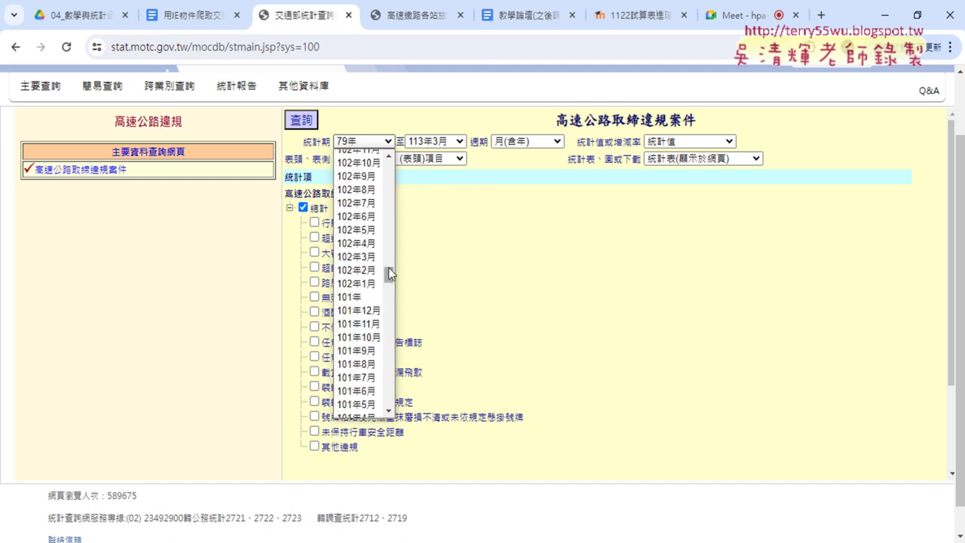
{"action": "left_click_drag", "start_coordinate": [389, 275], "coordinate": [391, 277]}
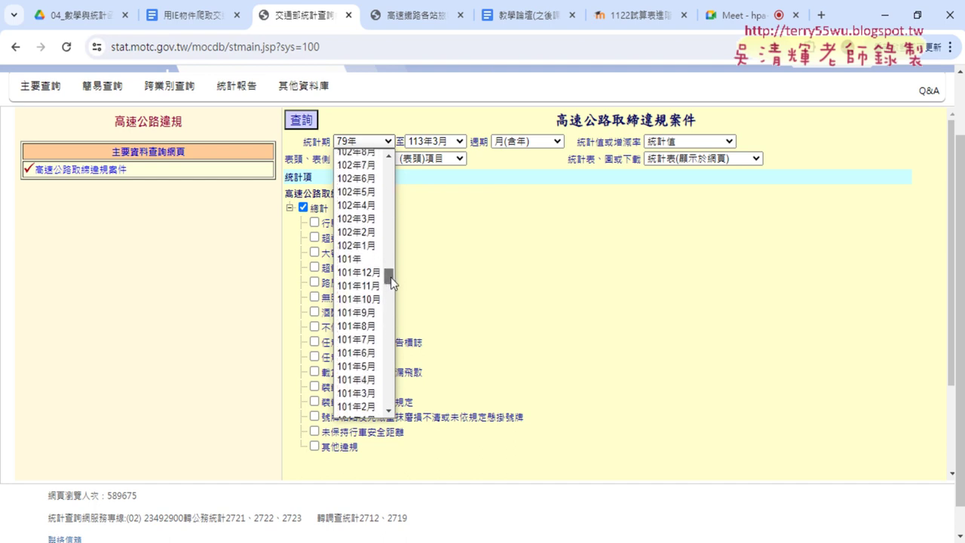
- Open the document 大樂透歷史資料下載(GET) from the Google Drive folder
{"action": "left_click", "coordinate": [79, 15]}
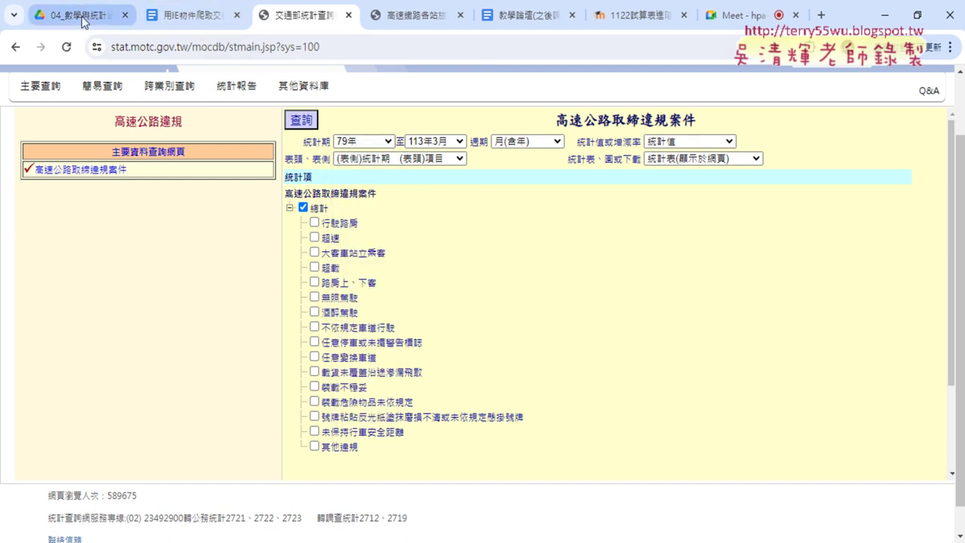
{"action": "left_click", "coordinate": [79, 15]}
{"action": "scroll", "coordinate": [368, 275], "scroll_direction": "up", "scroll_amount": 1}
{"action": "scroll", "coordinate": [367, 272], "scroll_direction": "down", "scroll_amount": 1}
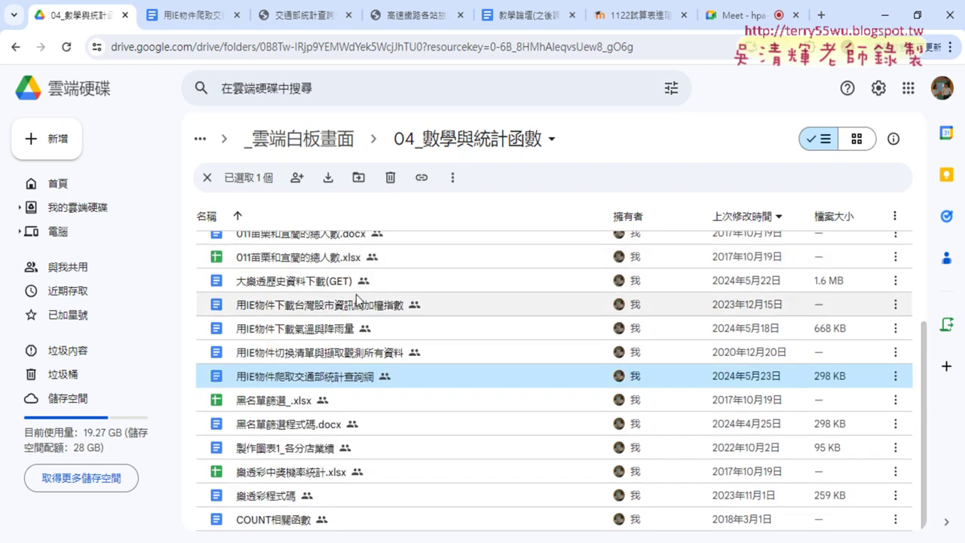
{"action": "double_click", "coordinate": [307, 281]}
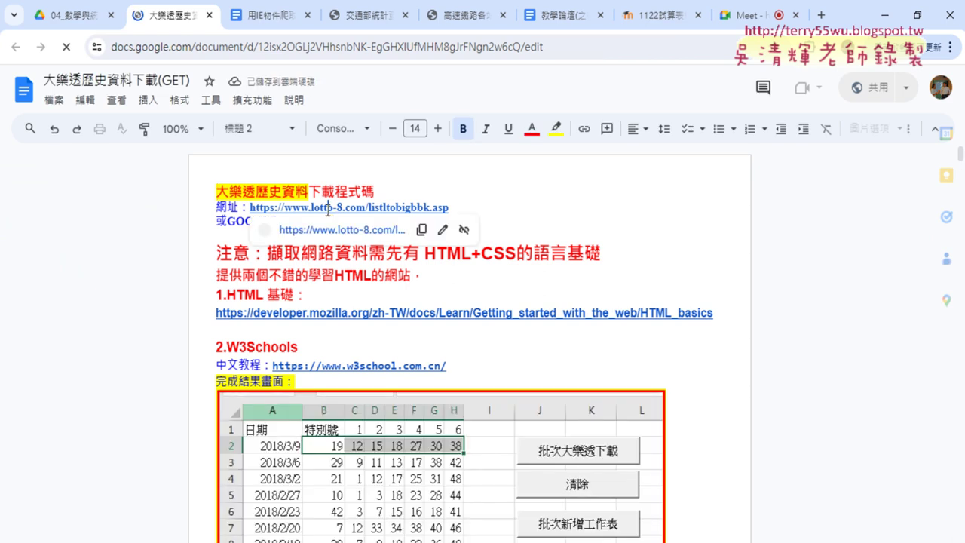
- Open the document's lotto-8.com draw-history link in its own tab
{"action": "left_click", "coordinate": [319, 230]}
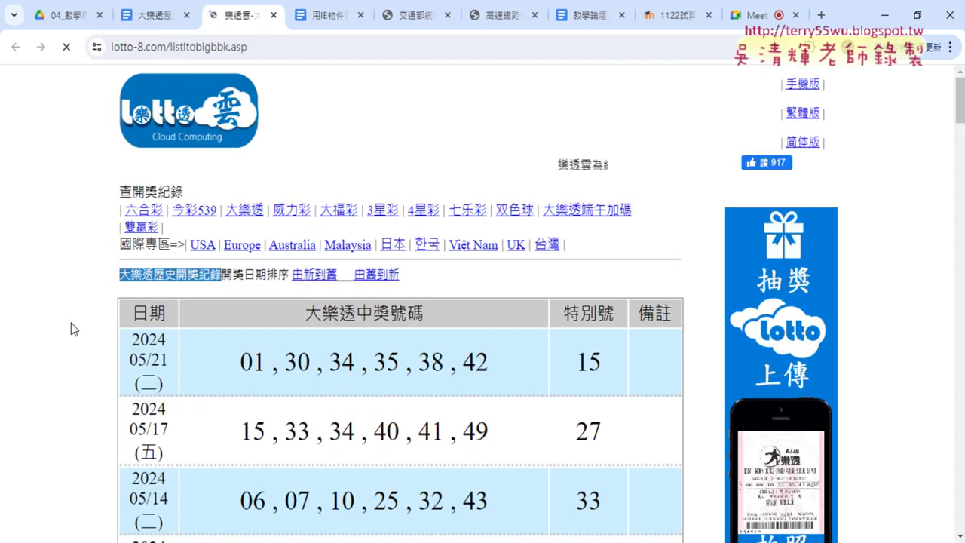
{"action": "scroll", "coordinate": [71, 323], "scroll_direction": "down", "scroll_amount": 4}
{"action": "scroll", "coordinate": [70, 317], "scroll_direction": "up", "scroll_amount": 1}
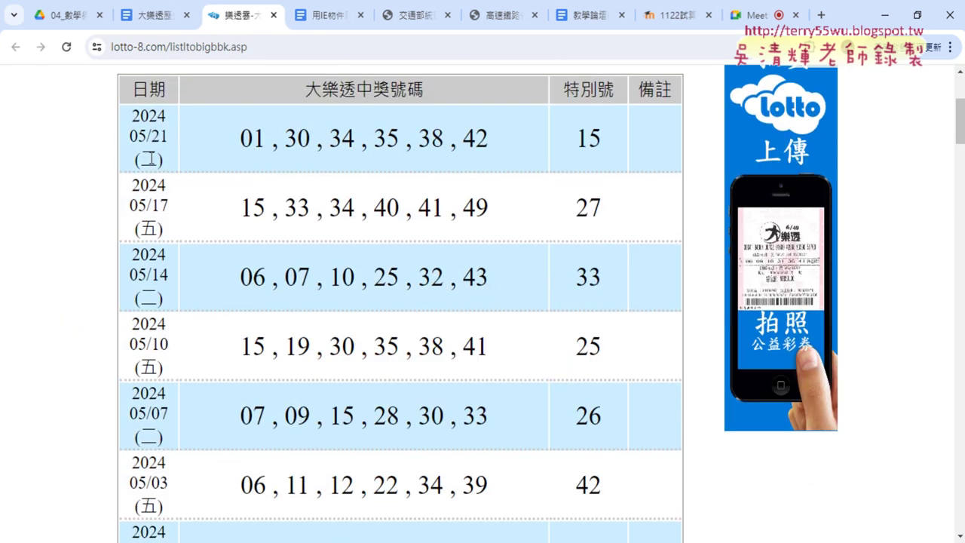
- Back in the Doc, scroll down to the VBA code and select the word QueryTables
{"action": "left_click", "coordinate": [151, 15]}
{"action": "scroll", "coordinate": [754, 287], "scroll_direction": "down", "scroll_amount": 4}
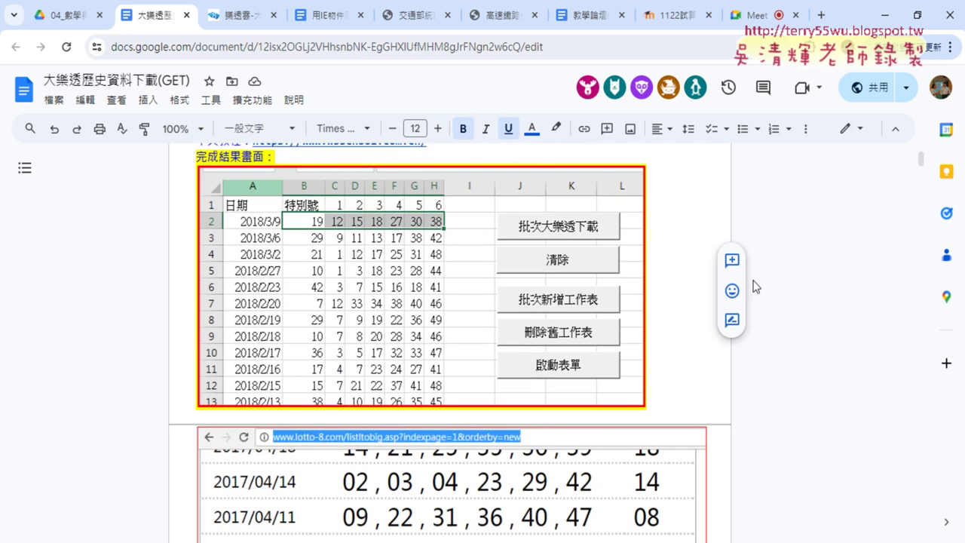
{"action": "scroll", "coordinate": [754, 287], "scroll_direction": "down", "scroll_amount": 4}
{"action": "scroll", "coordinate": [754, 287], "scroll_direction": "down", "scroll_amount": 4}
{"action": "scroll", "coordinate": [753, 286], "scroll_direction": "down", "scroll_amount": 3}
{"action": "scroll", "coordinate": [754, 287], "scroll_direction": "down", "scroll_amount": 3}
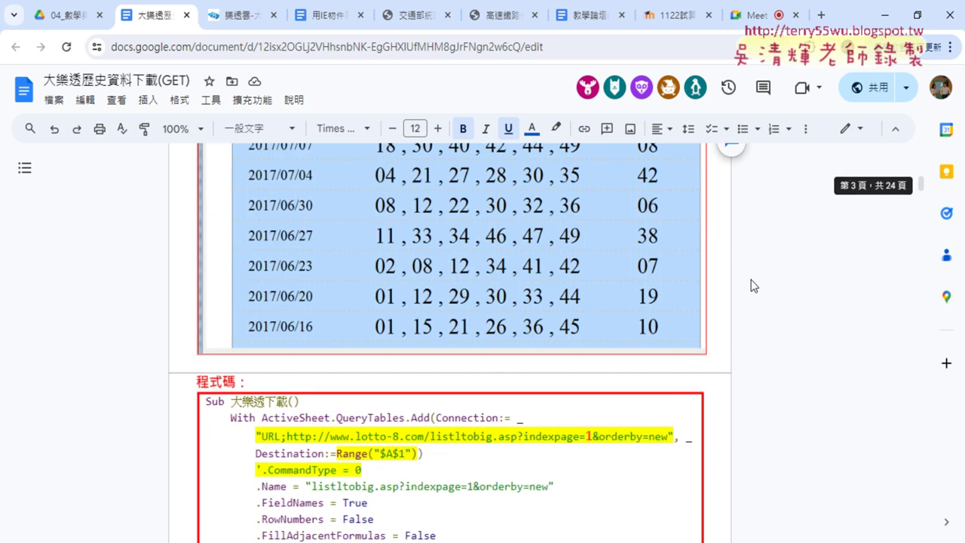
{"action": "scroll", "coordinate": [737, 279], "scroll_direction": "down", "scroll_amount": 3}
{"action": "scroll", "coordinate": [733, 276], "scroll_direction": "down", "scroll_amount": 7}
{"action": "scroll", "coordinate": [733, 276], "scroll_direction": "down", "scroll_amount": 1}
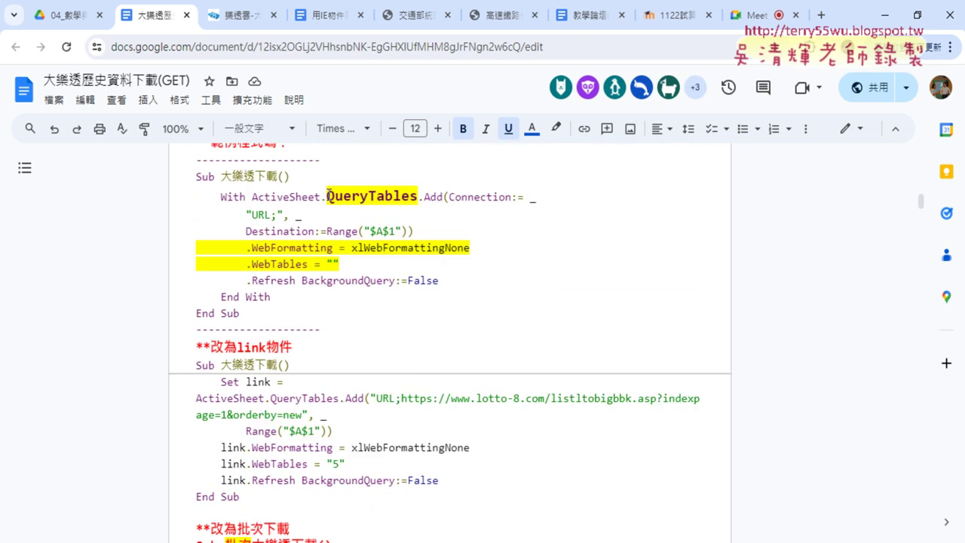
{"action": "left_click_drag", "start_coordinate": [328, 196], "coordinate": [415, 197]}
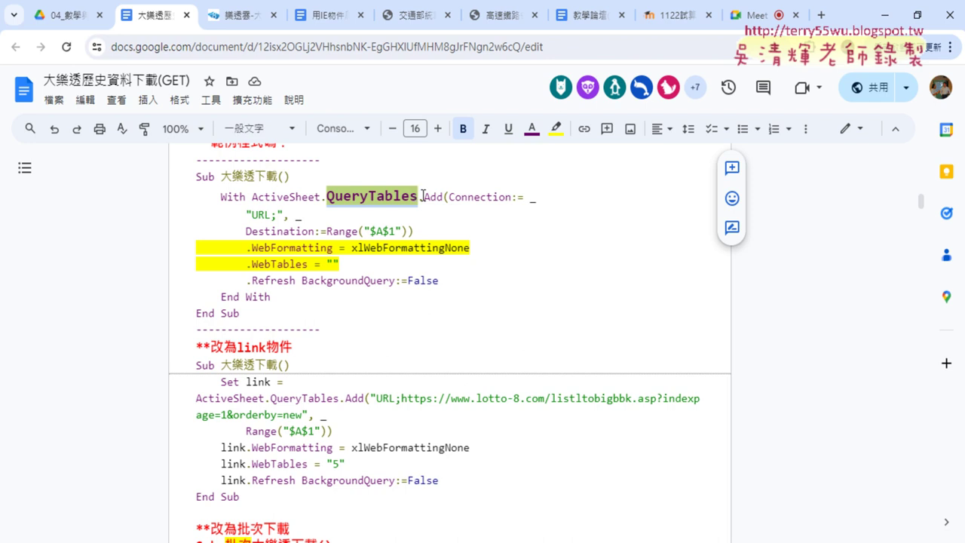
- On lotto-8.com, close the ad and inspect the 日期 header cell with 檢查
{"action": "left_click", "coordinate": [240, 23]}
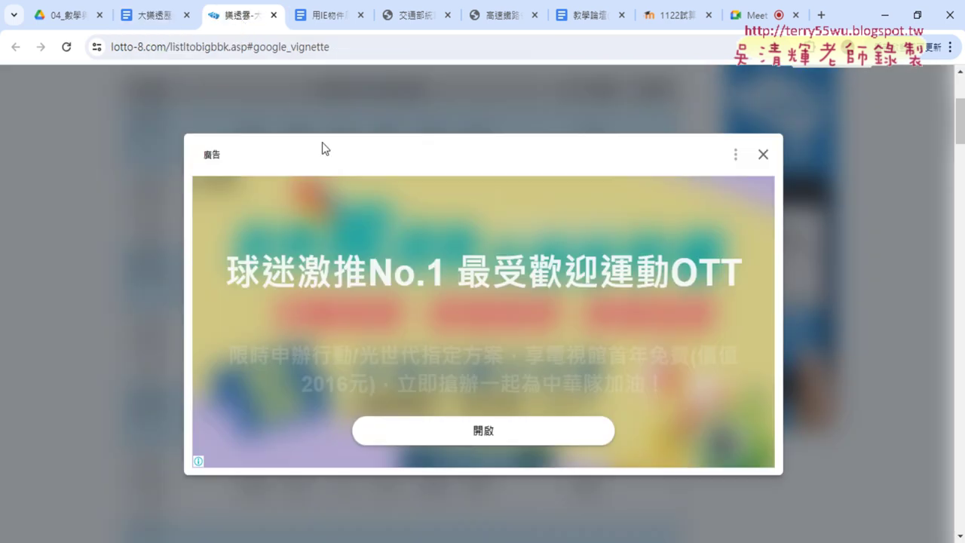
{"action": "left_click", "coordinate": [764, 157]}
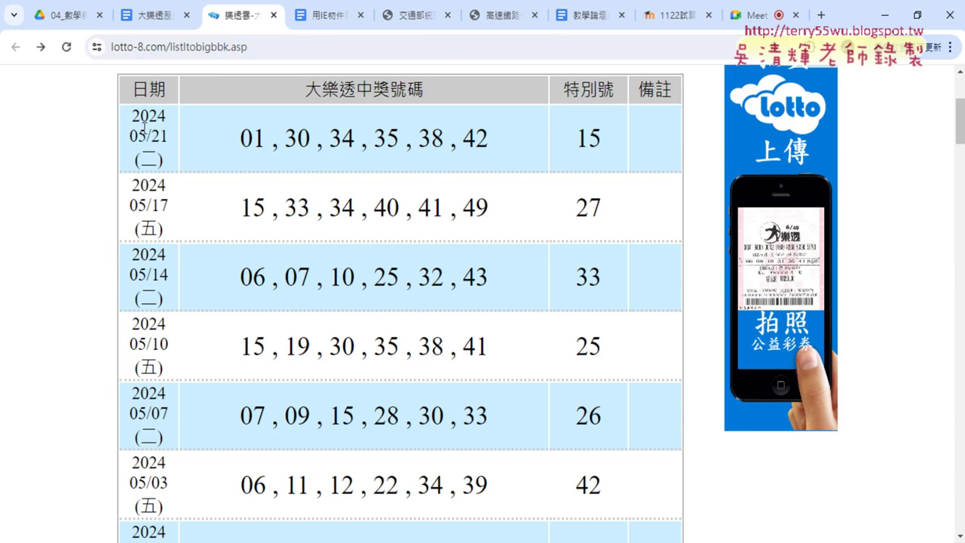
{"action": "right_click", "coordinate": [141, 85]}
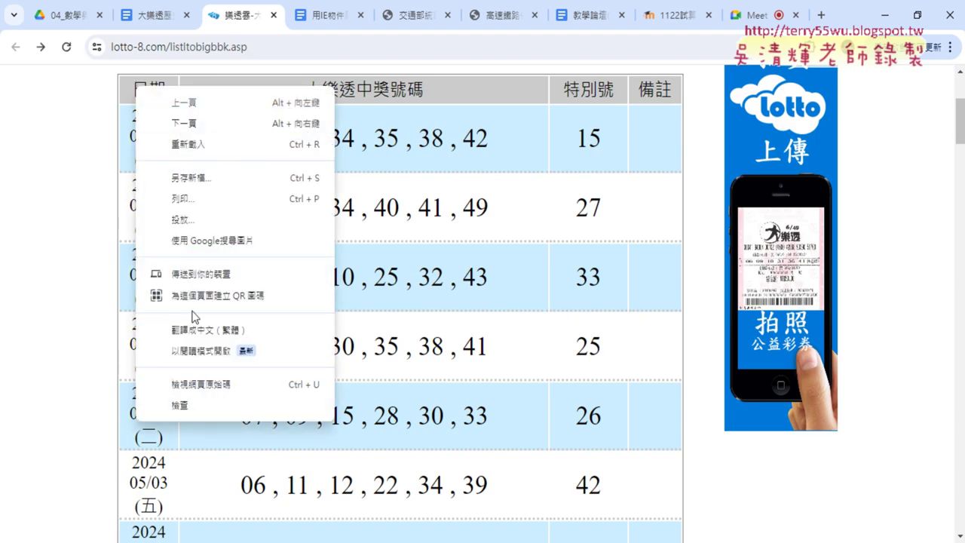
{"action": "left_click", "coordinate": [129, 89]}
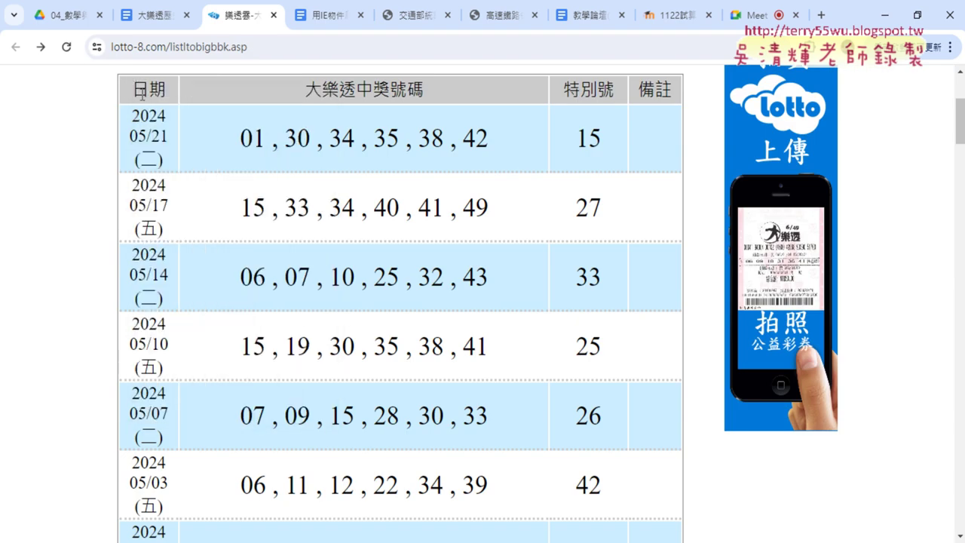
{"action": "scroll", "coordinate": [140, 88], "scroll_direction": "up", "scroll_amount": 1}
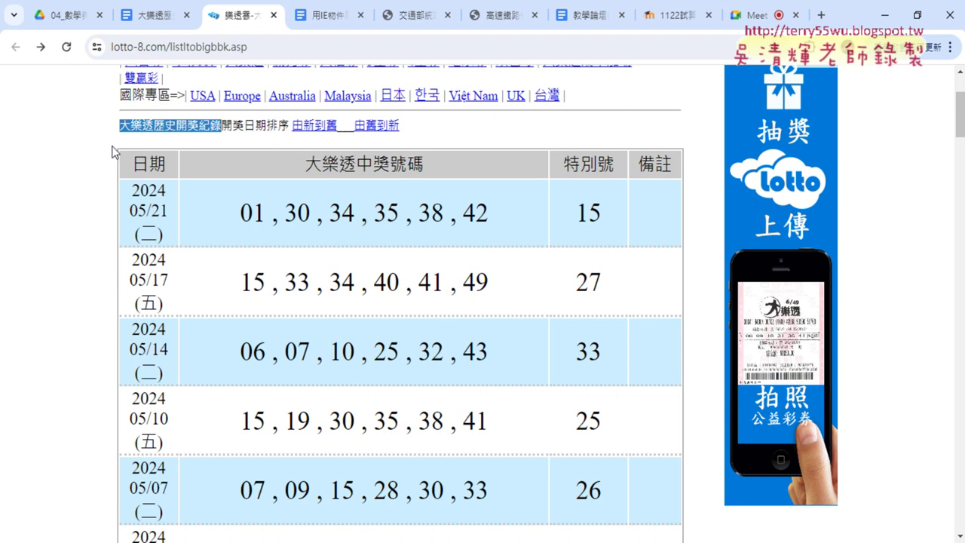
{"action": "right_click", "coordinate": [128, 161]}
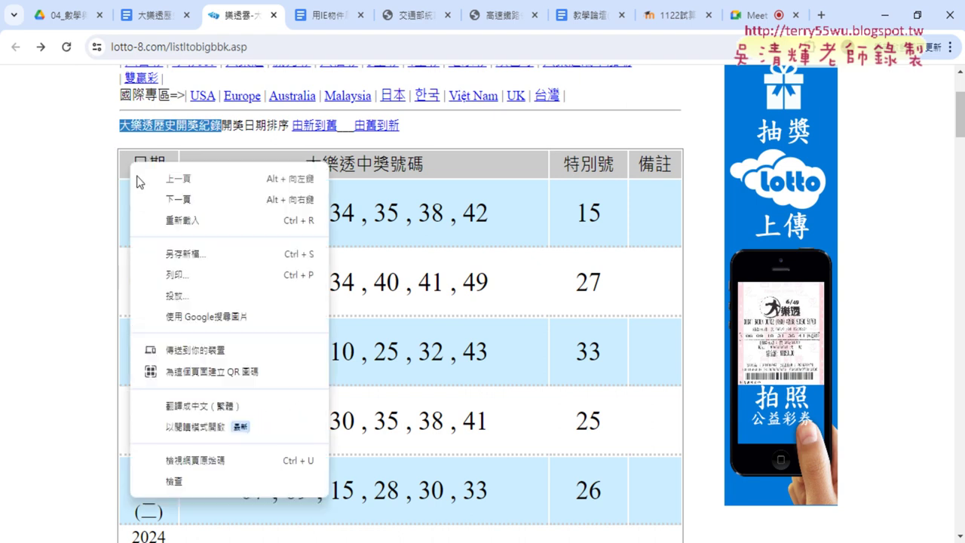
{"action": "left_click", "coordinate": [197, 481]}
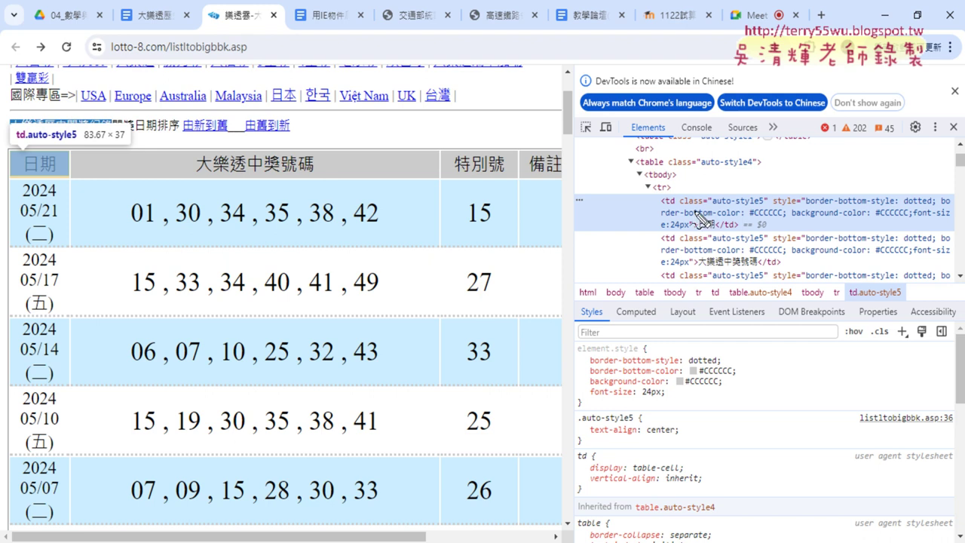
- Collapse and re-expand table auto-style4, then collapse its first tr so all rows are listed
{"action": "mouse_move", "coordinate": [638, 156]}
{"action": "left_mouse_down"}
{"action": "mouse_move", "coordinate": [638, 165]}
{"action": "mouse_move", "coordinate": [663, 168]}
{"action": "left_mouse_up"}
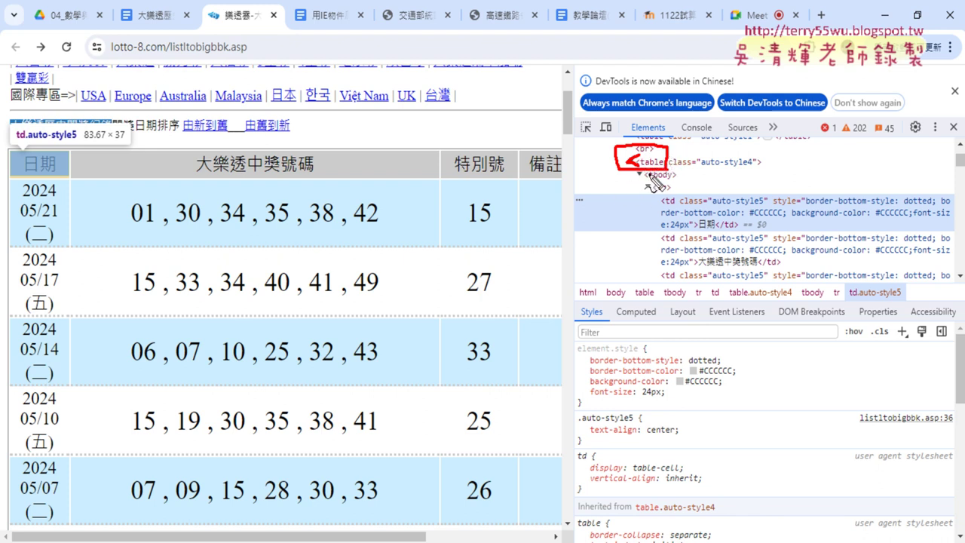
{"action": "key", "text": "Escape"}
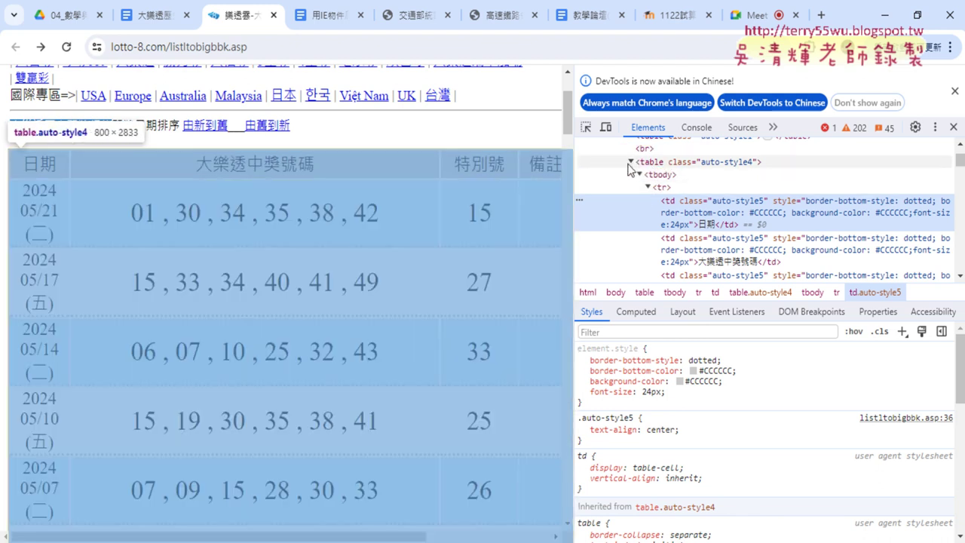
{"action": "left_click", "coordinate": [631, 163]}
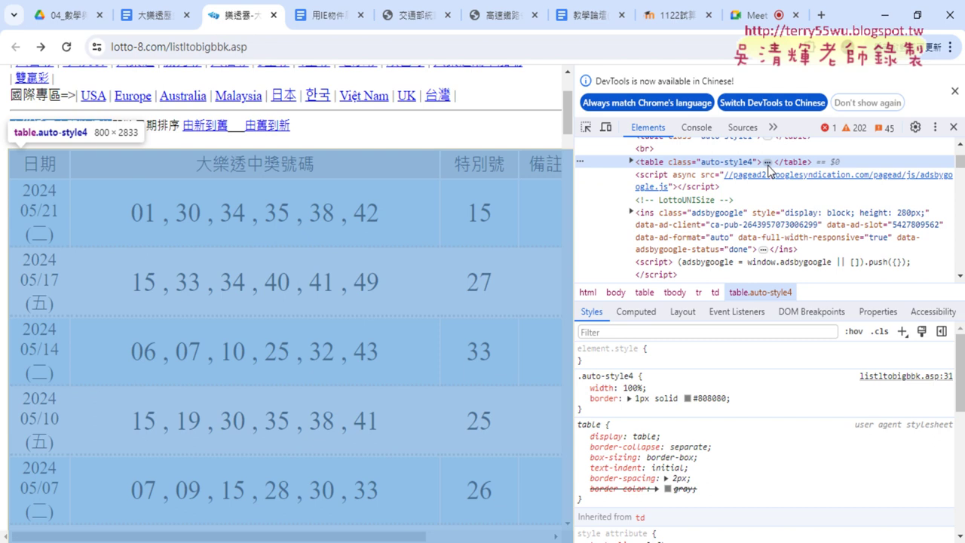
{"action": "left_click", "coordinate": [631, 162]}
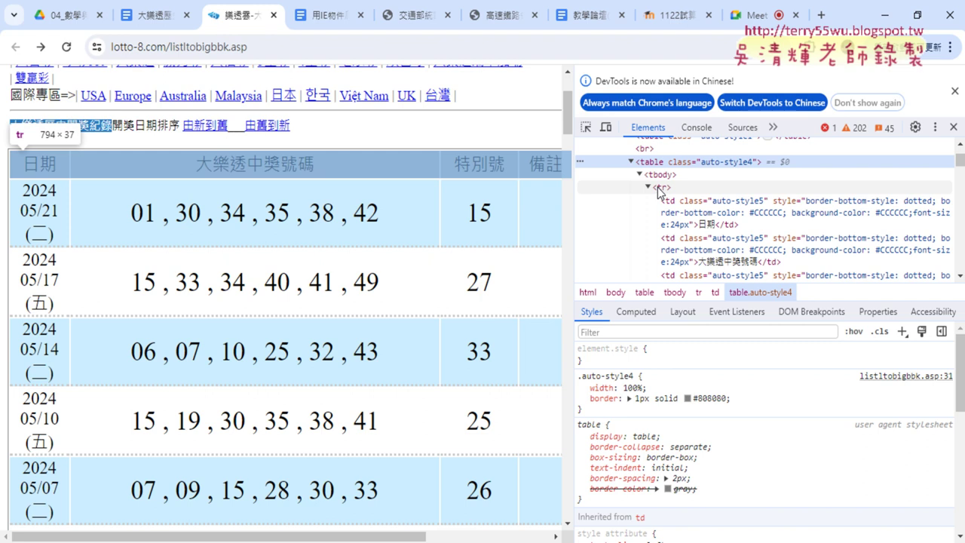
{"action": "left_click", "coordinate": [648, 188]}
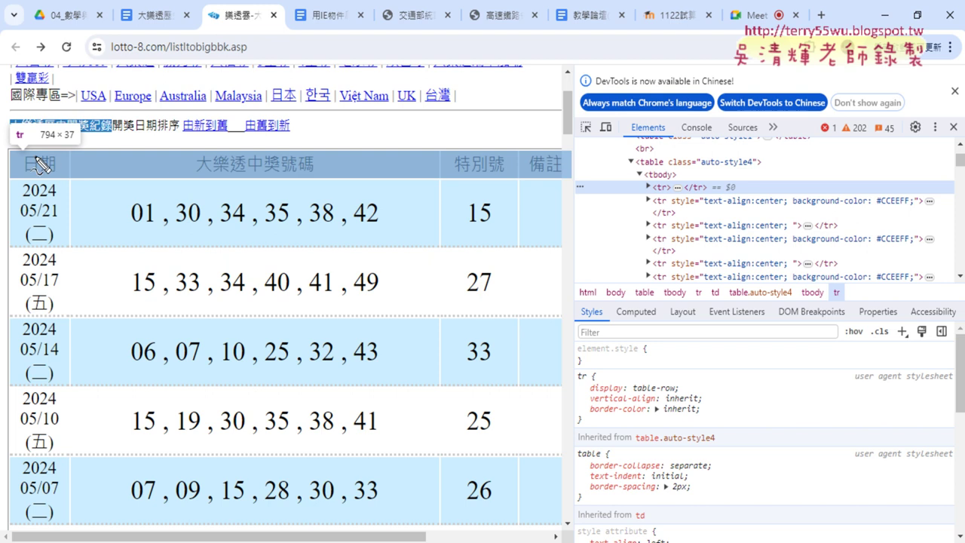
- Expand the first tr to show the 日期, 大樂透中獎號碼, 特別號 and 備註 cells, enlarging the element tree
{"action": "mouse_move", "coordinate": [13, 148]}
{"action": "left_mouse_down"}
{"action": "mouse_move", "coordinate": [6, 183]}
{"action": "mouse_move", "coordinate": [230, 143]}
{"action": "mouse_move", "coordinate": [557, 181]}
{"action": "left_mouse_up"}
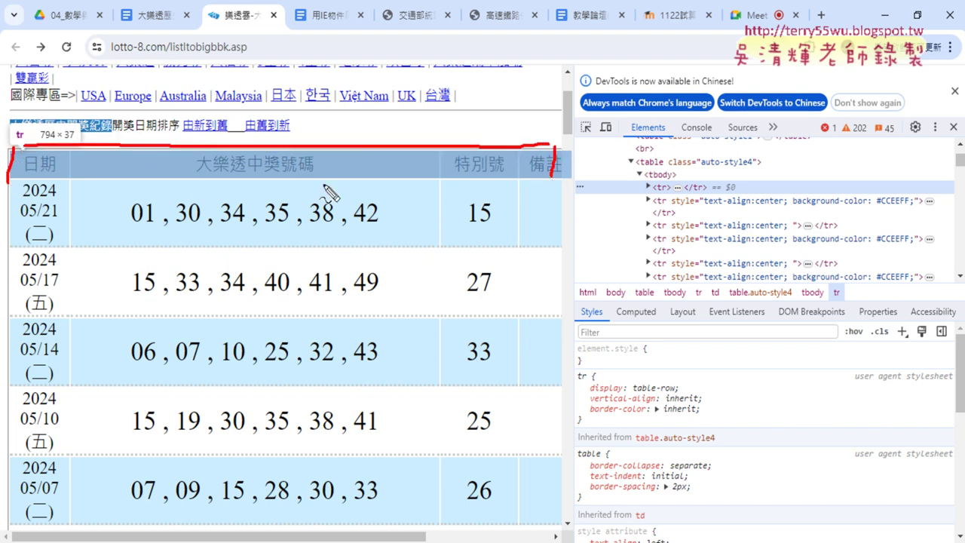
{"action": "left_click_drag", "start_coordinate": [81, 185], "coordinate": [557, 185]}
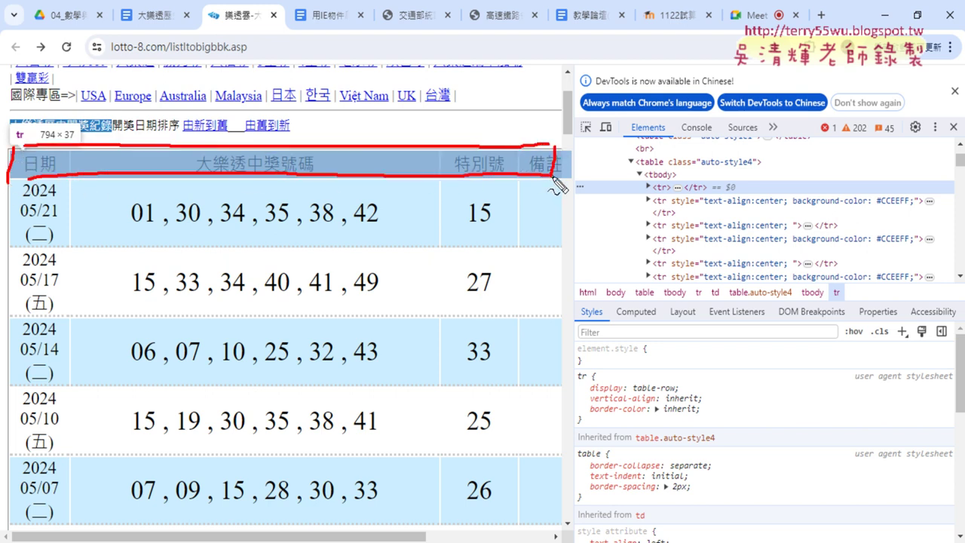
{"action": "key", "text": "Escape"}
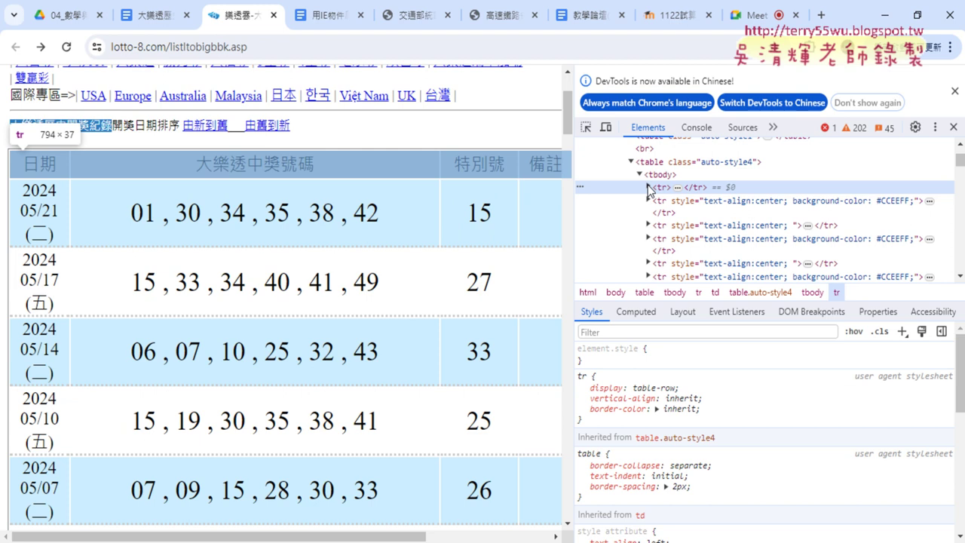
{"action": "left_click", "coordinate": [648, 187]}
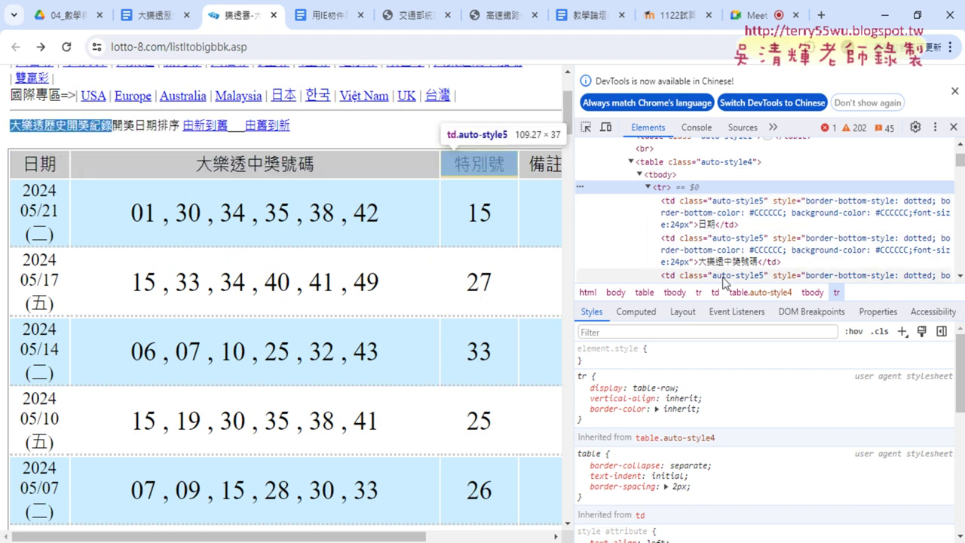
{"action": "left_click_drag", "start_coordinate": [725, 285], "coordinate": [733, 420]}
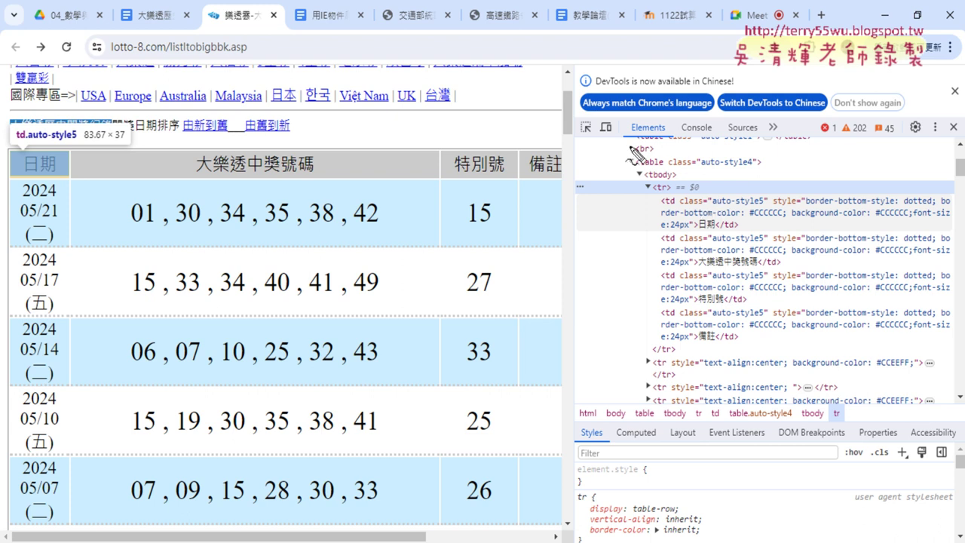
{"action": "mouse_move", "coordinate": [647, 172]}
{"action": "left_mouse_down"}
{"action": "mouse_move", "coordinate": [663, 168]}
{"action": "mouse_move", "coordinate": [680, 202]}
{"action": "left_mouse_up"}
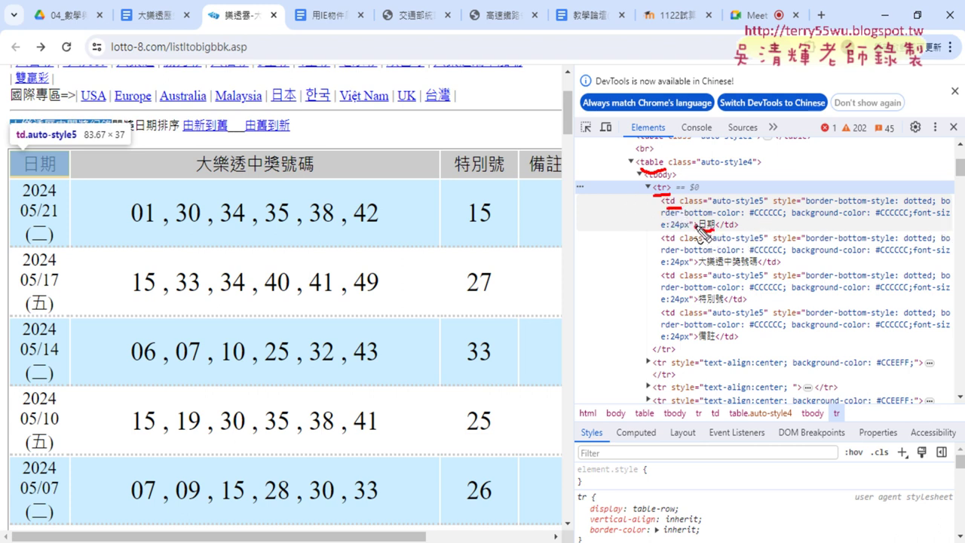
{"action": "left_click_drag", "start_coordinate": [709, 220], "coordinate": [711, 229]}
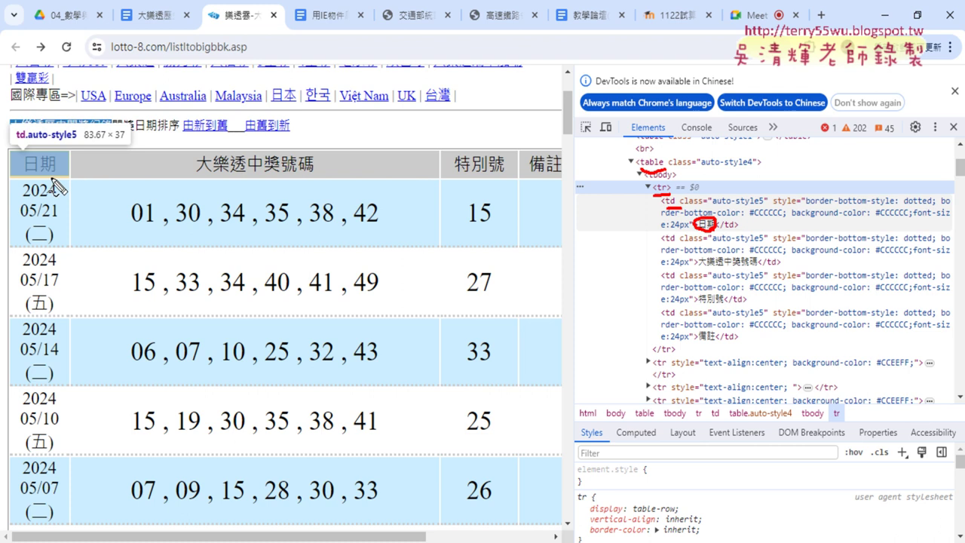
{"action": "mouse_move", "coordinate": [56, 176]}
{"action": "left_mouse_down"}
{"action": "mouse_move", "coordinate": [25, 173]}
{"action": "mouse_move", "coordinate": [51, 176]}
{"action": "left_mouse_up"}
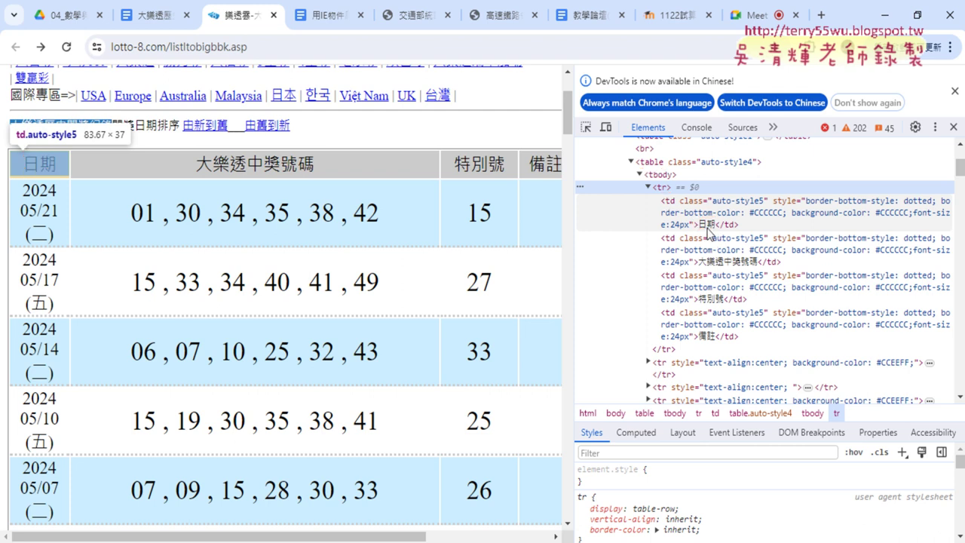
{"action": "left_click", "coordinate": [144, 17]}
{"action": "scroll", "coordinate": [265, 273], "scroll_direction": "up", "scroll_amount": 1}
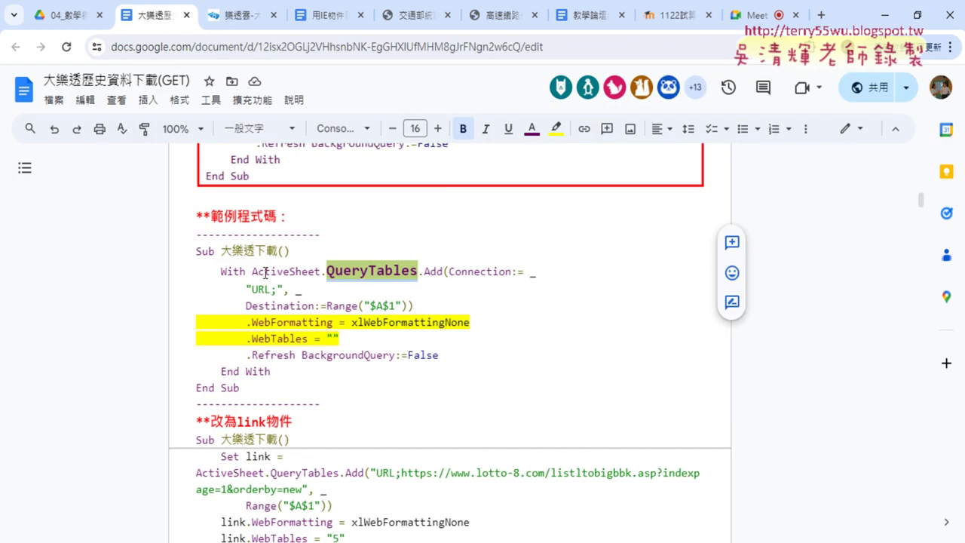
{"action": "left_click_drag", "start_coordinate": [195, 250], "coordinate": [241, 387]}
{"action": "left_click", "coordinate": [393, 286]}
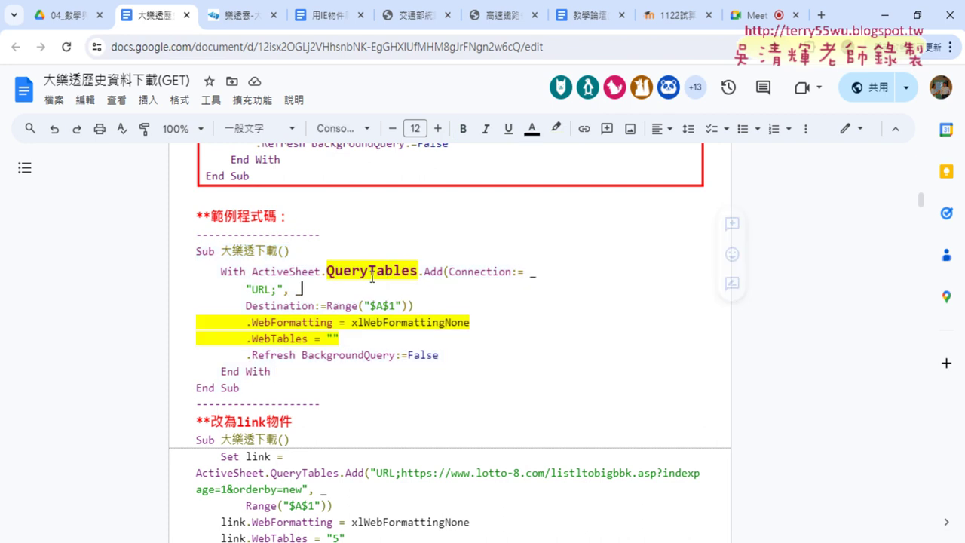
{"action": "left_click_drag", "start_coordinate": [326, 273], "coordinate": [416, 276]}
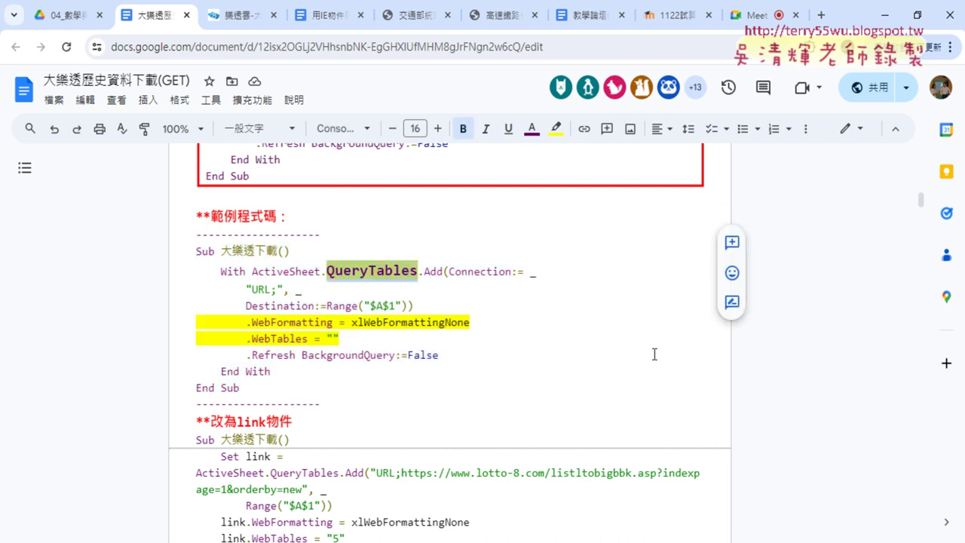
{"action": "scroll", "coordinate": [761, 353], "scroll_direction": "down", "scroll_amount": 5}
{"action": "scroll", "coordinate": [761, 353], "scroll_direction": "down", "scroll_amount": 3}
{"action": "scroll", "coordinate": [758, 351], "scroll_direction": "down", "scroll_amount": 2}
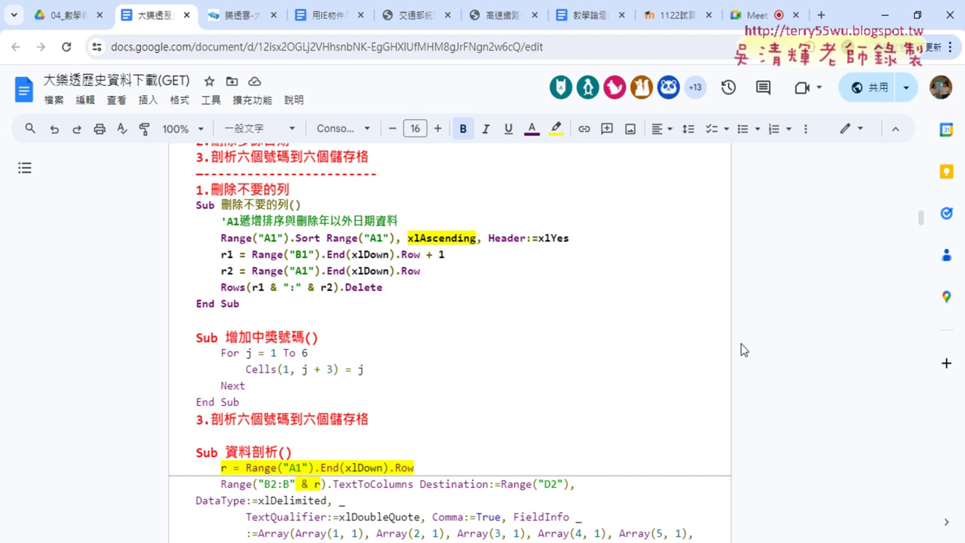
{"action": "scroll", "coordinate": [741, 349], "scroll_direction": "down", "scroll_amount": 4}
{"action": "scroll", "coordinate": [722, 338], "scroll_direction": "down", "scroll_amount": 2}
{"action": "scroll", "coordinate": [721, 339], "scroll_direction": "down", "scroll_amount": 4}
{"action": "scroll", "coordinate": [721, 339], "scroll_direction": "down", "scroll_amount": 4}
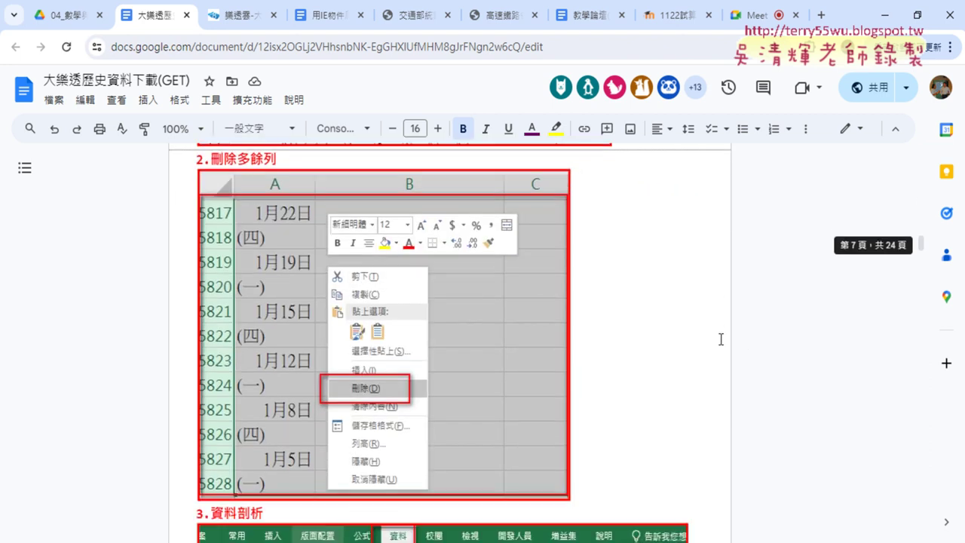
{"action": "scroll", "coordinate": [722, 339], "scroll_direction": "down", "scroll_amount": 10}
{"action": "scroll", "coordinate": [721, 338], "scroll_direction": "down", "scroll_amount": 6}
{"action": "scroll", "coordinate": [716, 339], "scroll_direction": "down", "scroll_amount": 3}
{"action": "scroll", "coordinate": [716, 339], "scroll_direction": "down", "scroll_amount": 8}
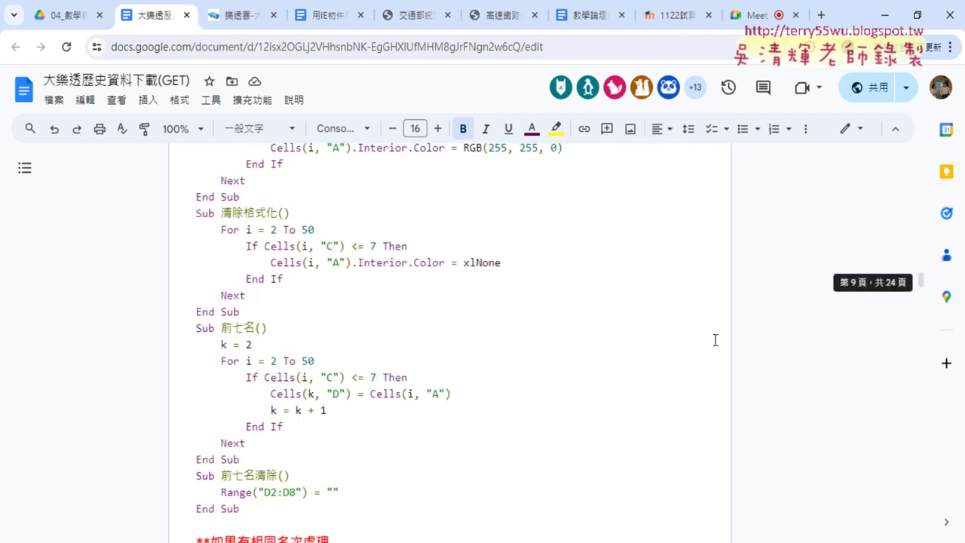
{"action": "scroll", "coordinate": [714, 338], "scroll_direction": "down", "scroll_amount": 3}
{"action": "scroll", "coordinate": [715, 339], "scroll_direction": "down", "scroll_amount": 2}
{"action": "scroll", "coordinate": [713, 339], "scroll_direction": "down", "scroll_amount": 4}
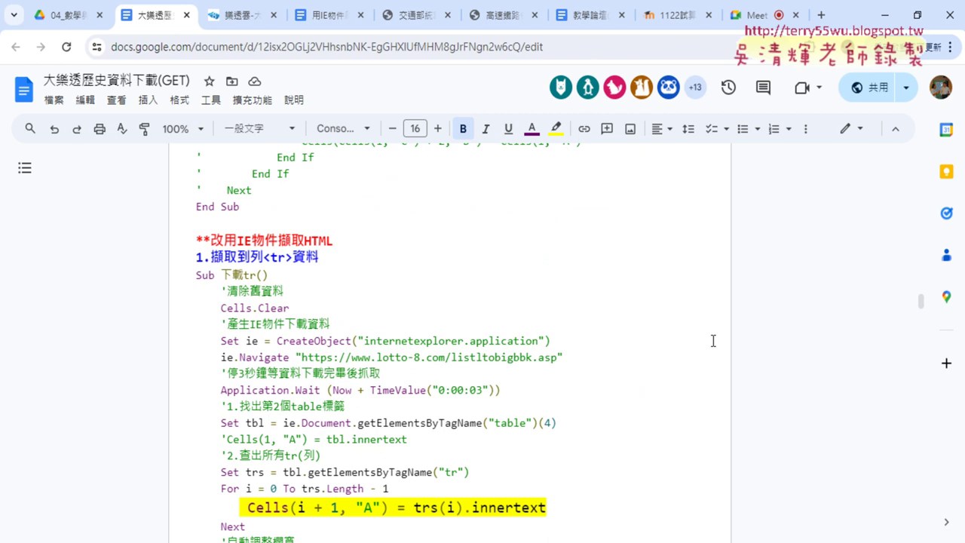
{"action": "scroll", "coordinate": [714, 339], "scroll_direction": "down", "scroll_amount": 1}
{"action": "left_click", "coordinate": [195, 166]}
{"action": "left_click_drag", "start_coordinate": [194, 166], "coordinate": [338, 169]}
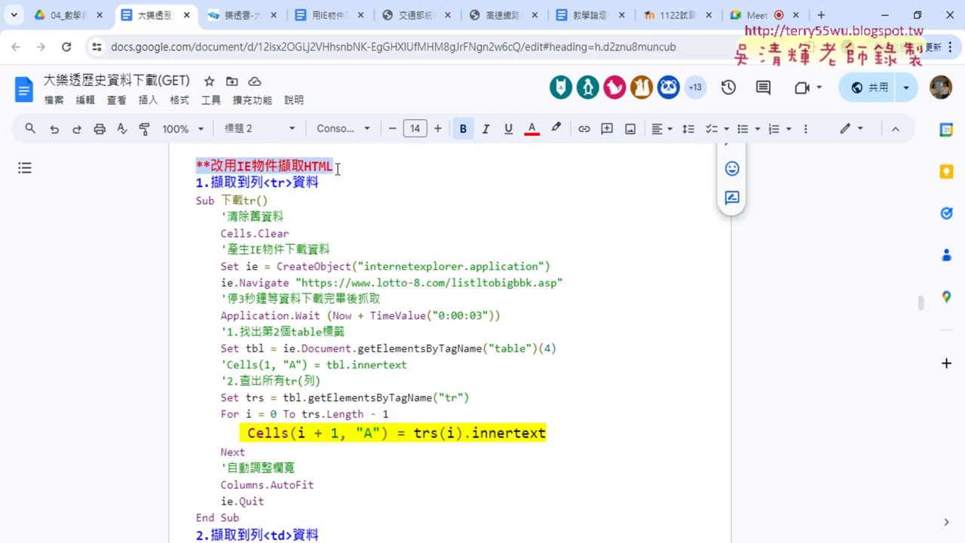
{"action": "left_click", "coordinate": [245, 15]}
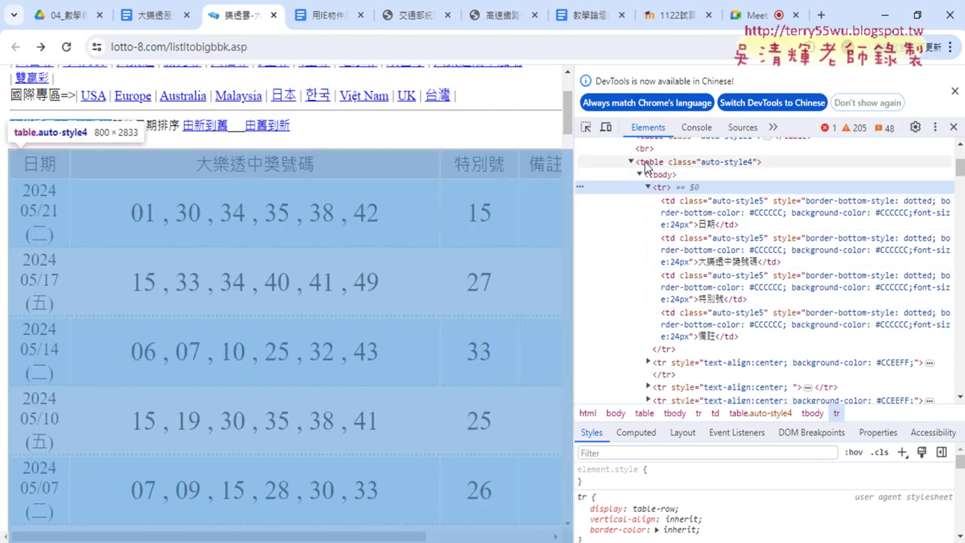
- Select the <table class="auto-style4"> line in the Elements panel
{"action": "left_click", "coordinate": [646, 162]}
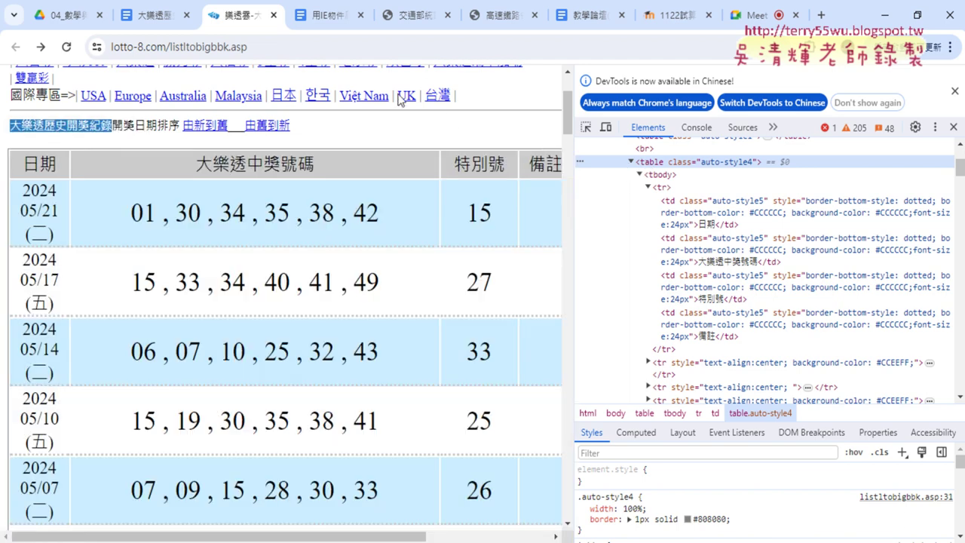
- In the Doc, select the code from Sub 下載td() down to Columns.AutoFit
{"action": "left_click", "coordinate": [159, 21]}
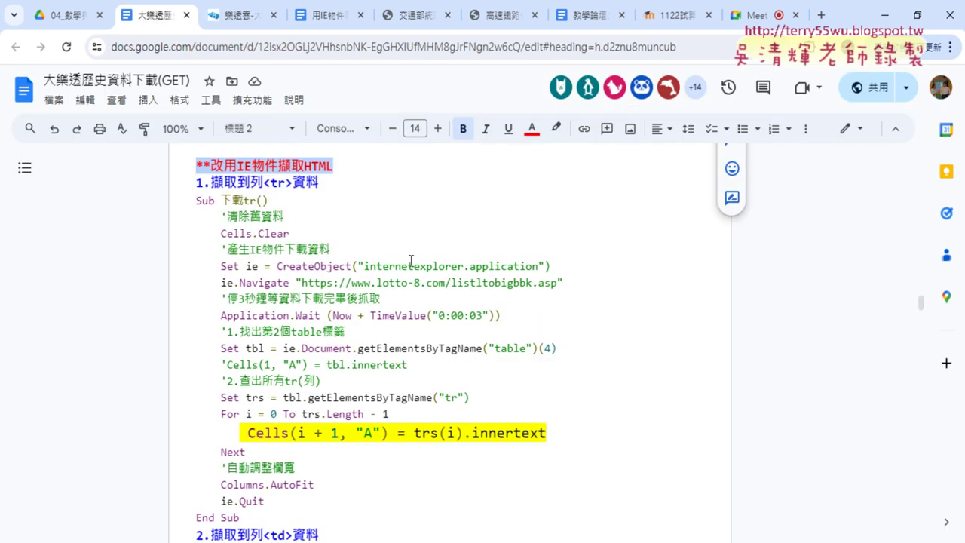
{"action": "scroll", "coordinate": [347, 237], "scroll_direction": "down", "scroll_amount": 1}
{"action": "scroll", "coordinate": [347, 234], "scroll_direction": "down", "scroll_amount": 2}
{"action": "scroll", "coordinate": [347, 233], "scroll_direction": "down", "scroll_amount": 2}
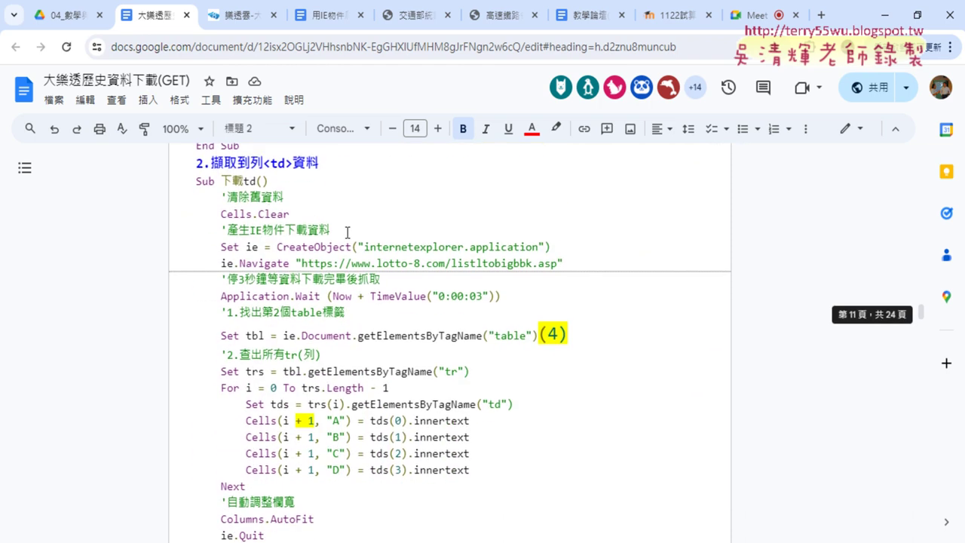
{"action": "left_click_drag", "start_coordinate": [196, 181], "coordinate": [283, 197]}
{"action": "left_click", "coordinate": [205, 164]}
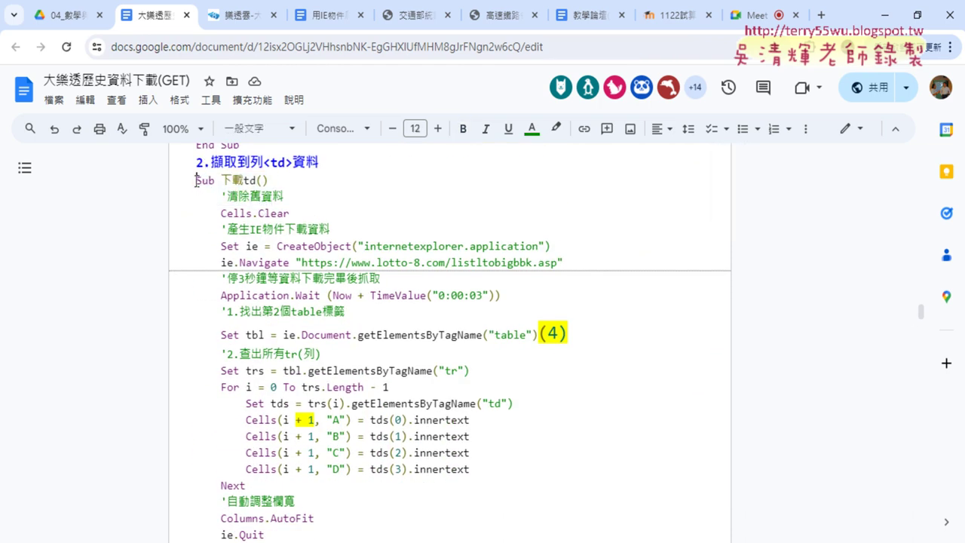
{"action": "mouse_move", "coordinate": [196, 181]}
{"action": "left_mouse_down"}
{"action": "mouse_move", "coordinate": [320, 519]}
{"action": "mouse_move", "coordinate": [405, 302]}
{"action": "left_mouse_up"}
{"action": "scroll", "coordinate": [404, 302], "scroll_direction": "up", "scroll_amount": 2}
{"action": "scroll", "coordinate": [362, 286], "scroll_direction": "up", "scroll_amount": 2}
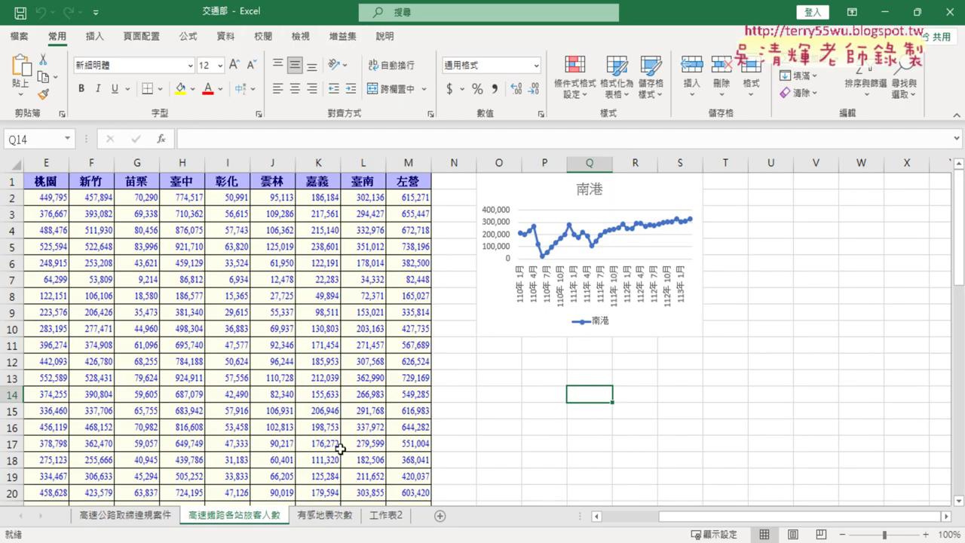
- Create a blank workbook, enable the 開發人員 ribbon tab, and open the Visual Basic editor
{"action": "left_click", "coordinate": [22, 36]}
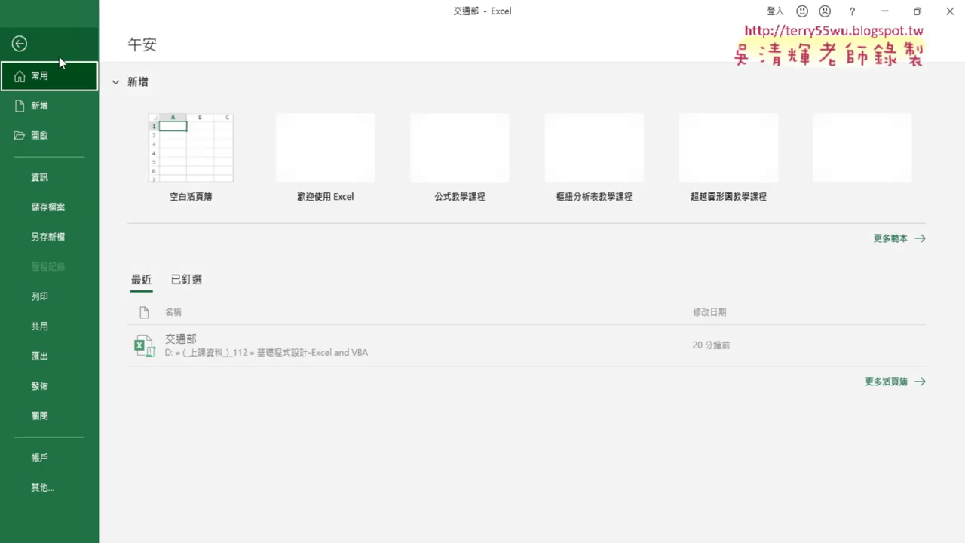
{"action": "left_click", "coordinate": [185, 142]}
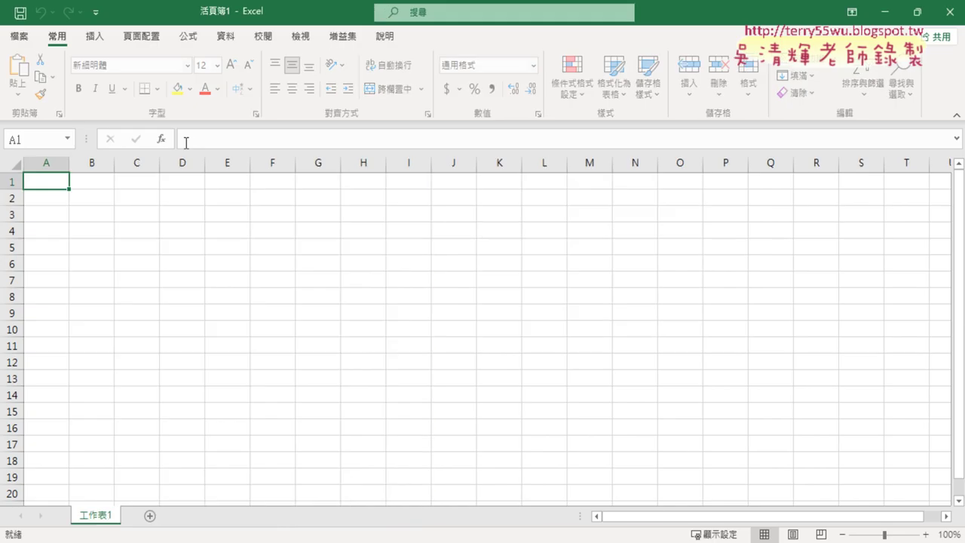
{"action": "left_click", "coordinate": [96, 11]}
{"action": "left_click", "coordinate": [161, 306]}
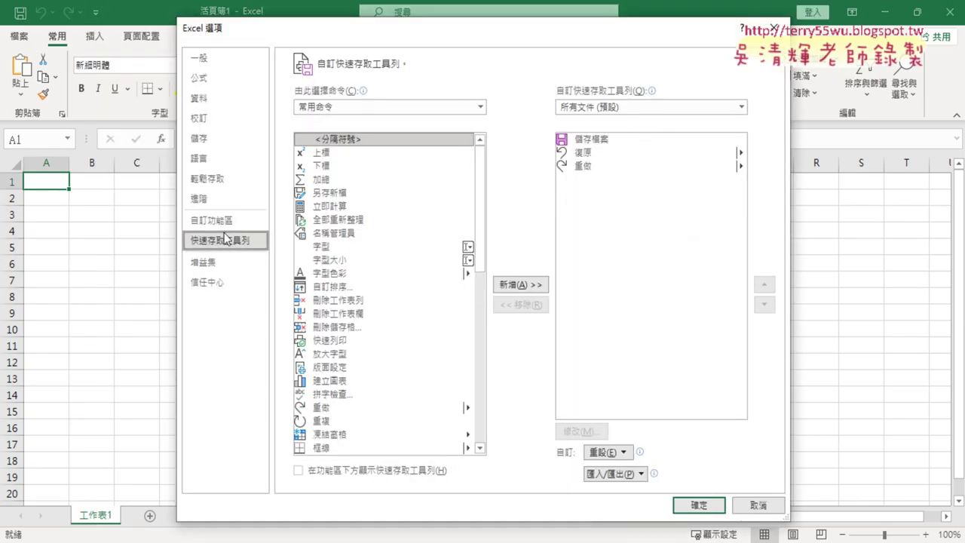
{"action": "key", "text": "Up"}
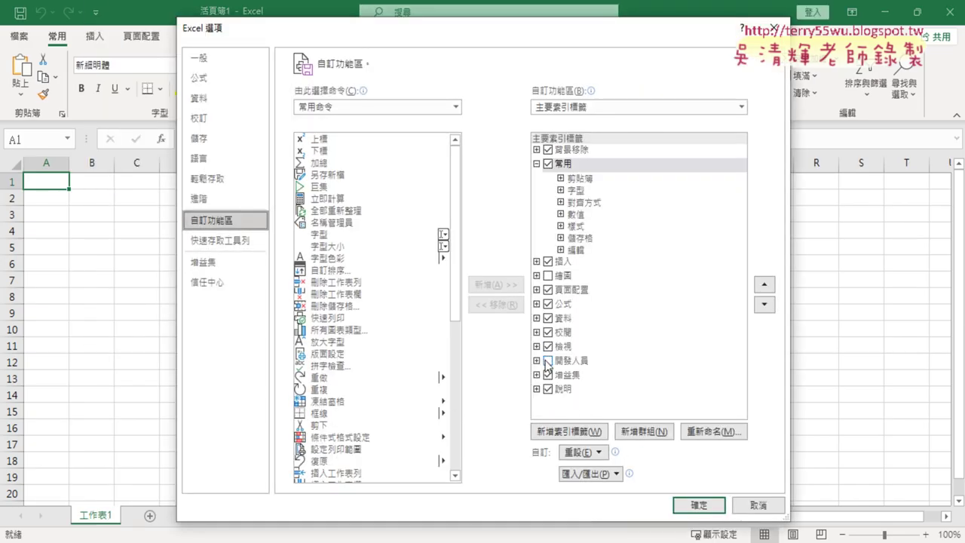
{"action": "left_click", "coordinate": [547, 360]}
{"action": "left_click", "coordinate": [682, 497]}
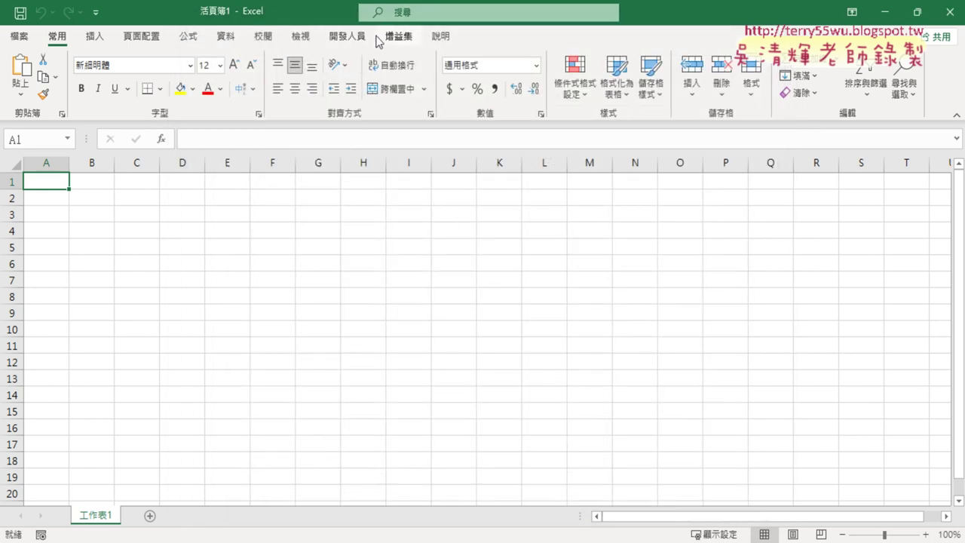
{"action": "left_click", "coordinate": [352, 36]}
{"action": "left_click", "coordinate": [30, 72]}
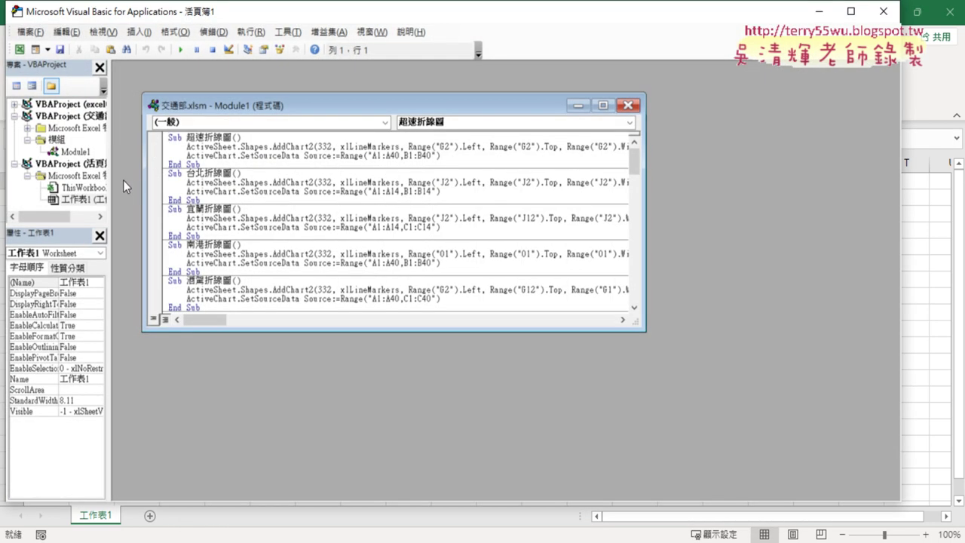
- Enlarge the project tree and insert a new module into 活頁簿1
{"action": "left_click_drag", "start_coordinate": [90, 226], "coordinate": [89, 335]}
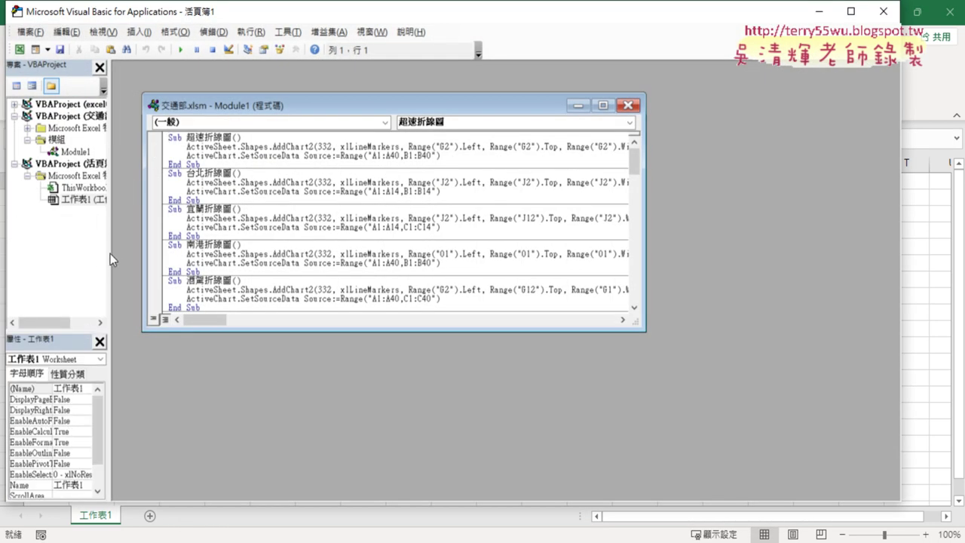
{"action": "left_click_drag", "start_coordinate": [108, 250], "coordinate": [205, 250]}
{"action": "left_click", "coordinate": [113, 164]}
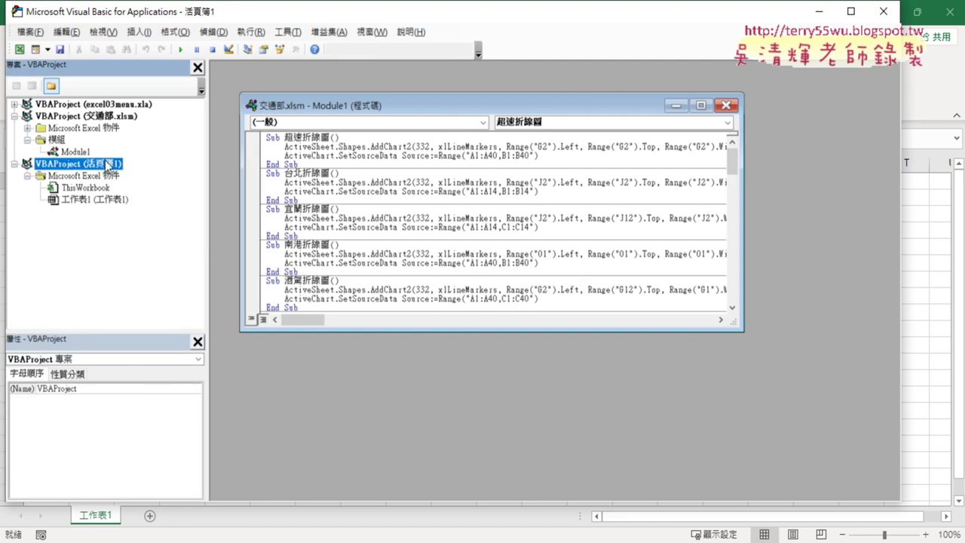
{"action": "right_click", "coordinate": [83, 188]}
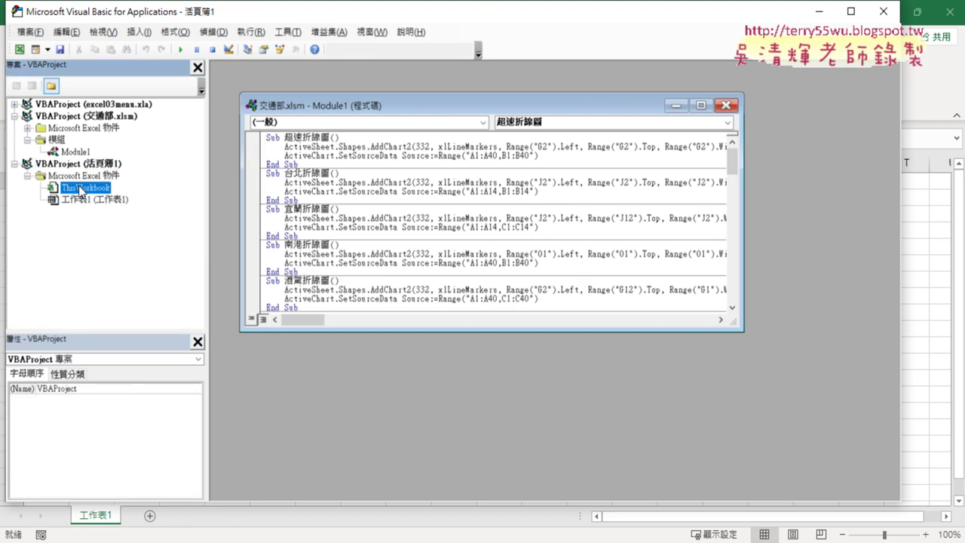
{"action": "mouse_move", "coordinate": [128, 260]}
{"action": "left_click", "coordinate": [241, 276]}
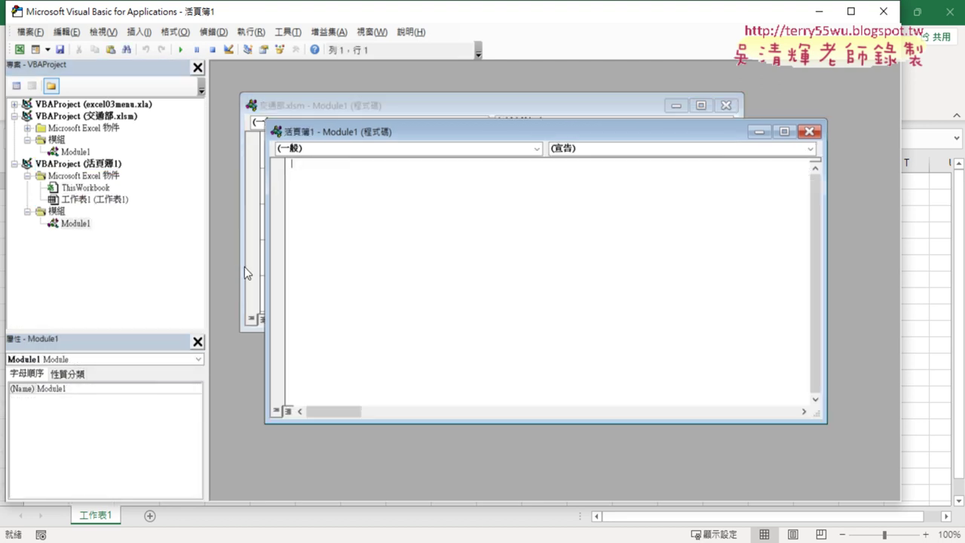
- Paste the 下載td macro into the new module and reposition the editor so columns A–G show
{"action": "double_click", "coordinate": [382, 133]}
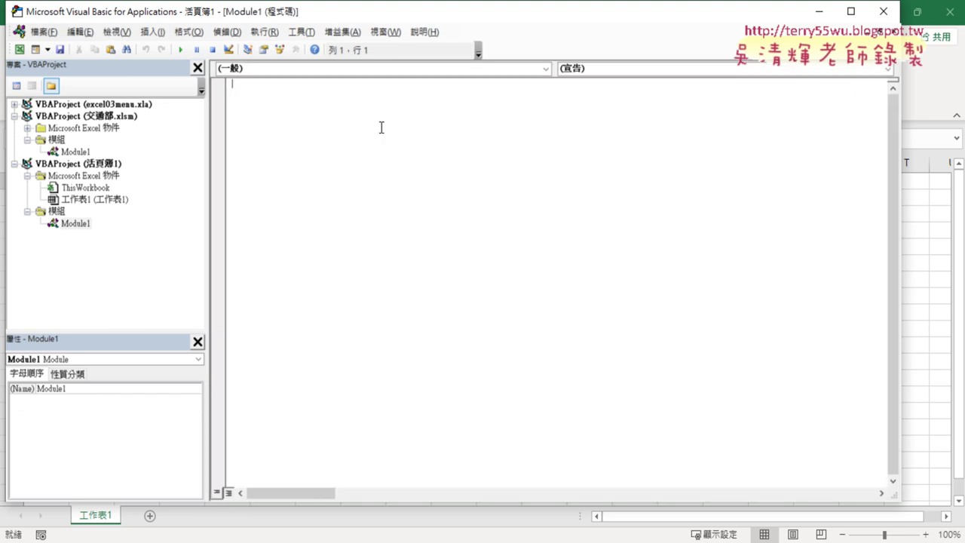
{"action": "right_click", "coordinate": [322, 162]}
{"action": "left_click", "coordinate": [370, 204]}
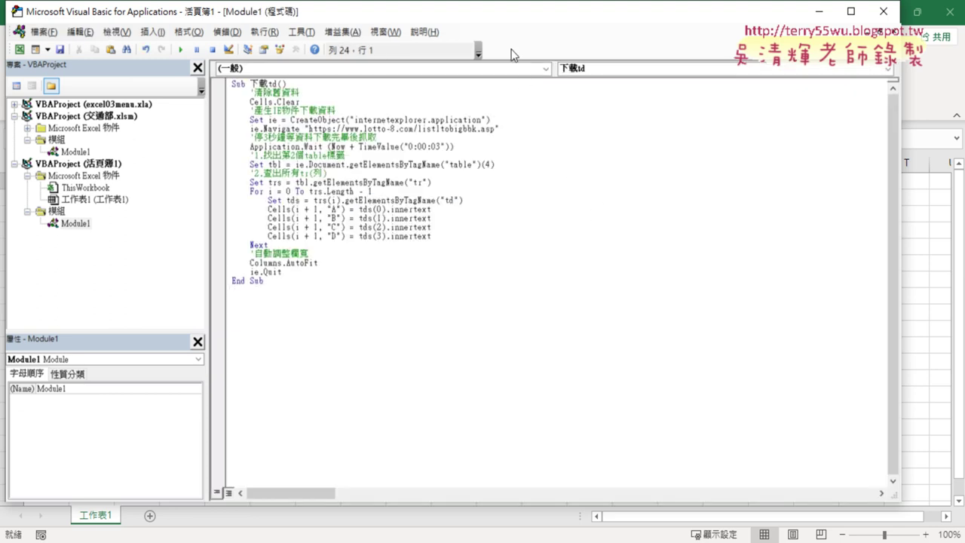
{"action": "left_click_drag", "start_coordinate": [504, 23], "coordinate": [499, 52]}
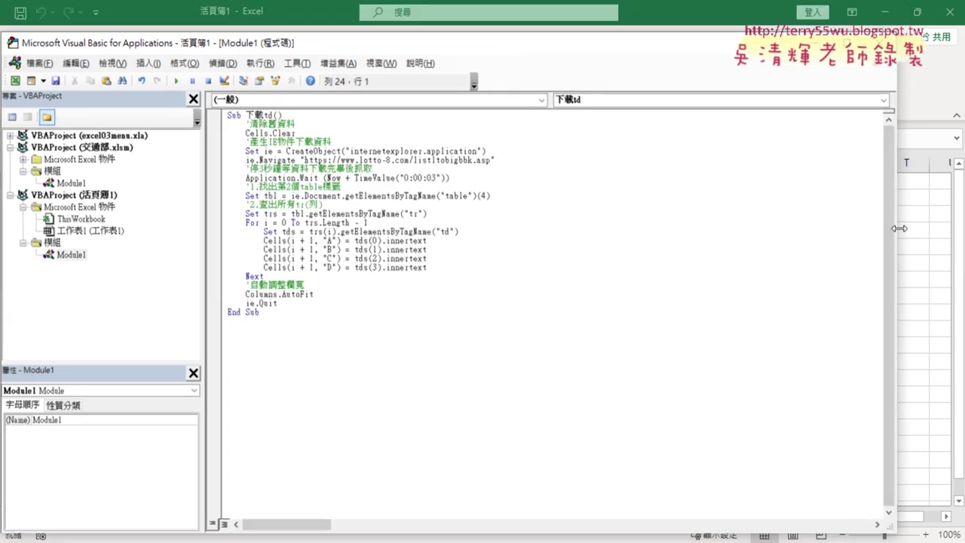
{"action": "left_click_drag", "start_coordinate": [899, 228], "coordinate": [563, 227]}
{"action": "left_click_drag", "start_coordinate": [369, 42], "coordinate": [703, 36]}
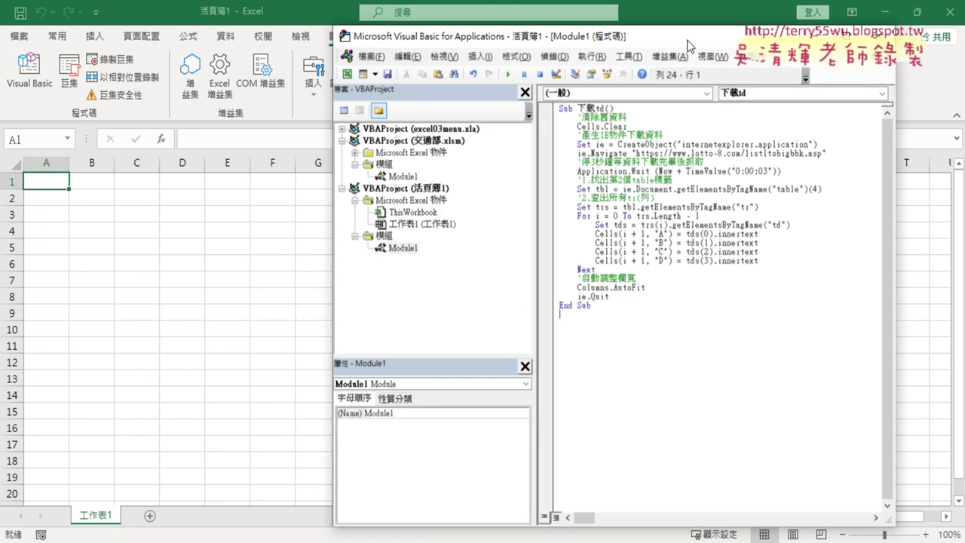
- Run 下載td and check the first draw's date, winning numbers and special number in row 2
{"action": "left_click", "coordinate": [508, 75]}
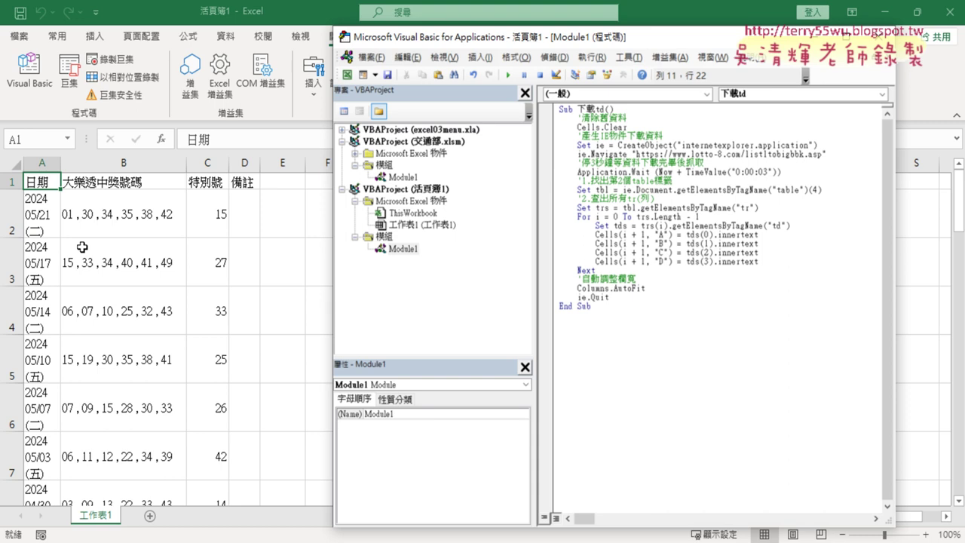
{"action": "left_click", "coordinate": [110, 225]}
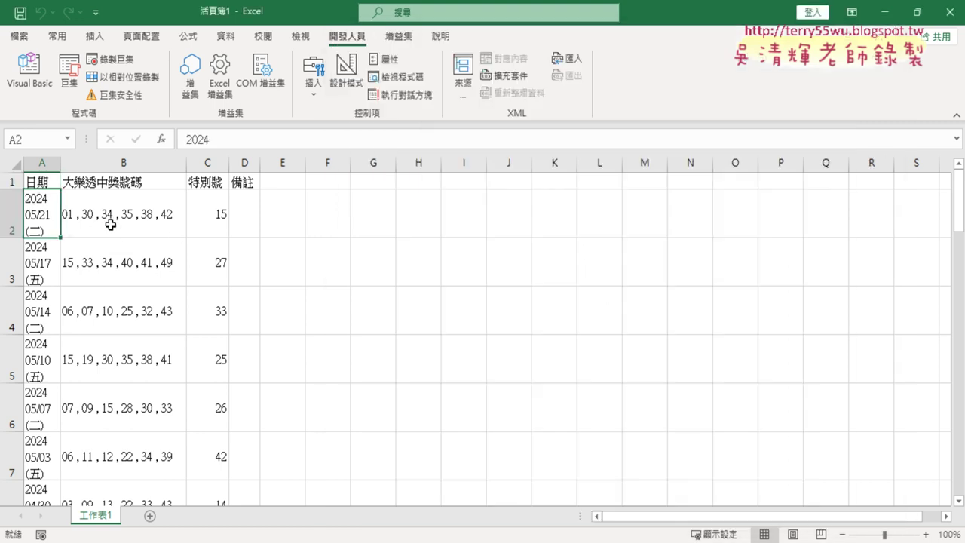
{"action": "left_click", "coordinate": [121, 222]}
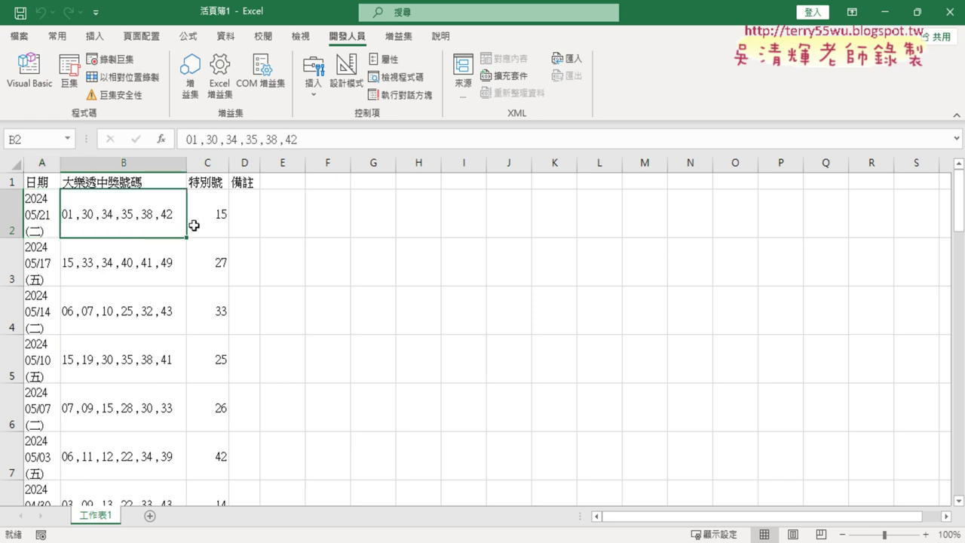
{"action": "left_click", "coordinate": [200, 226]}
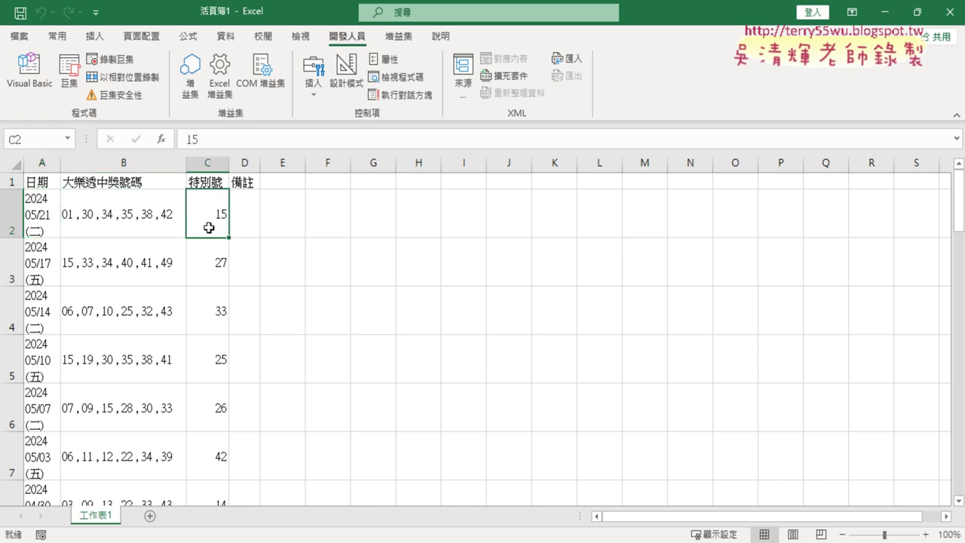
{"action": "left_click", "coordinate": [10, 214]}
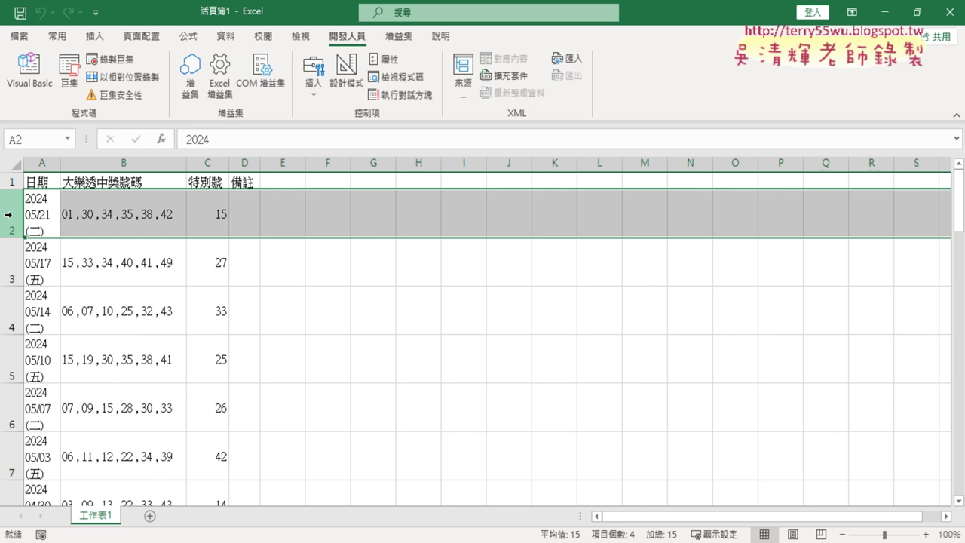
- Reopen the VBA editor with a wider code pane, then go to Excel's start page
{"action": "left_click", "coordinate": [40, 88]}
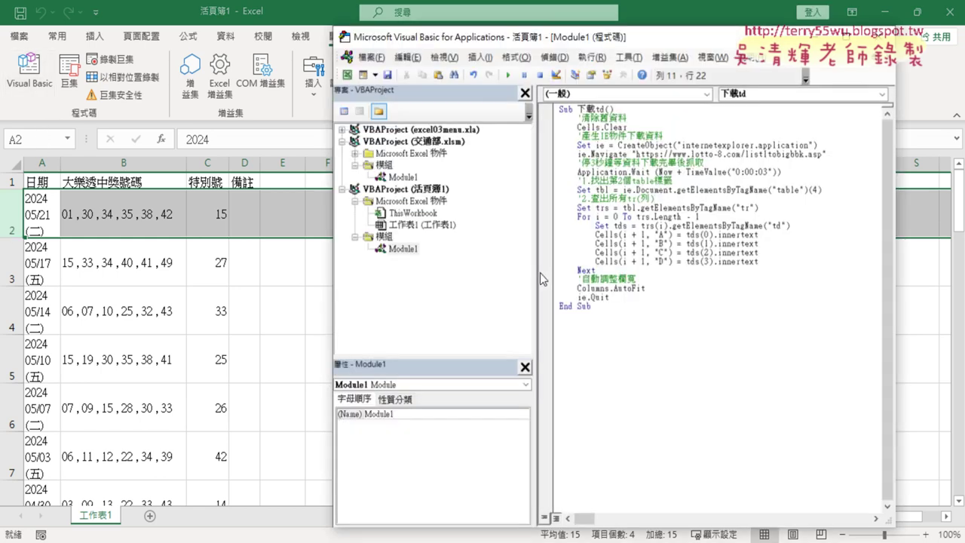
{"action": "left_click_drag", "start_coordinate": [540, 272], "coordinate": [467, 273]}
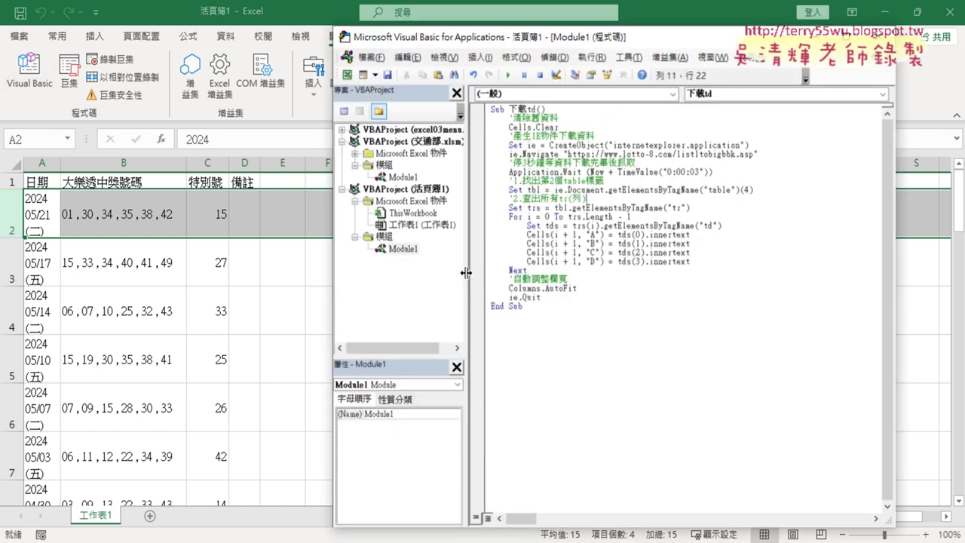
{"action": "left_click", "coordinate": [25, 38]}
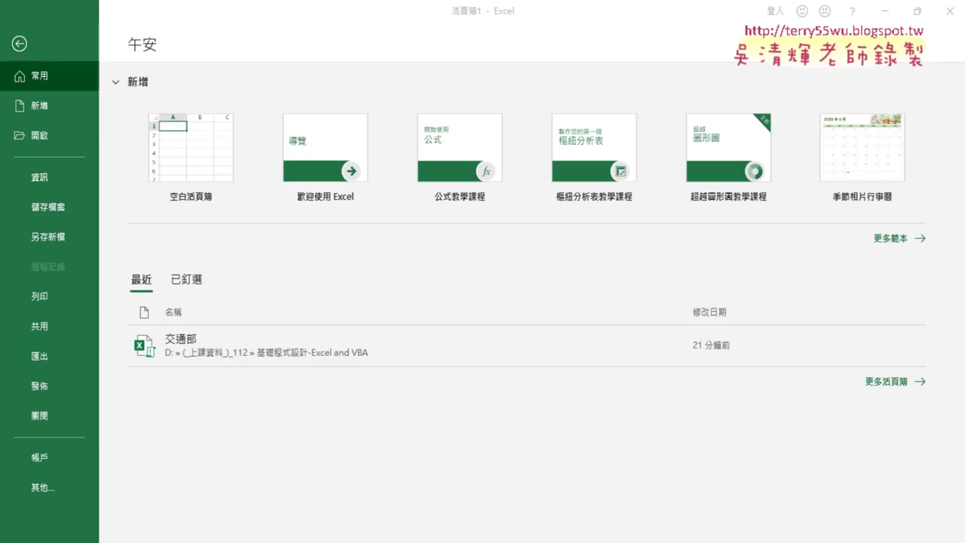
- Return to the lotto-8.com tab in Chrome and widen the DevTools panel
{"action": "left_click", "coordinate": [368, 503]}
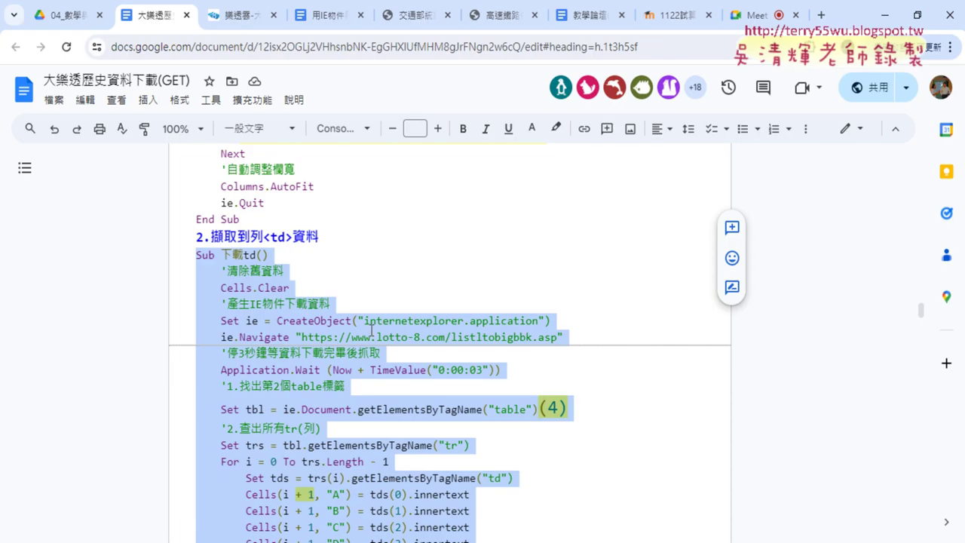
{"action": "scroll", "coordinate": [371, 332], "scroll_direction": "up", "scroll_amount": 4}
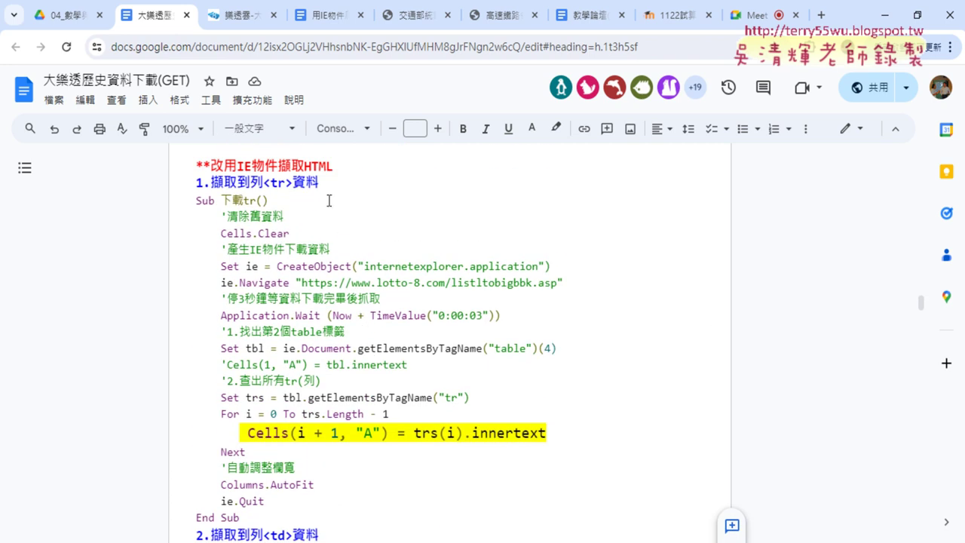
{"action": "left_click", "coordinate": [252, 15]}
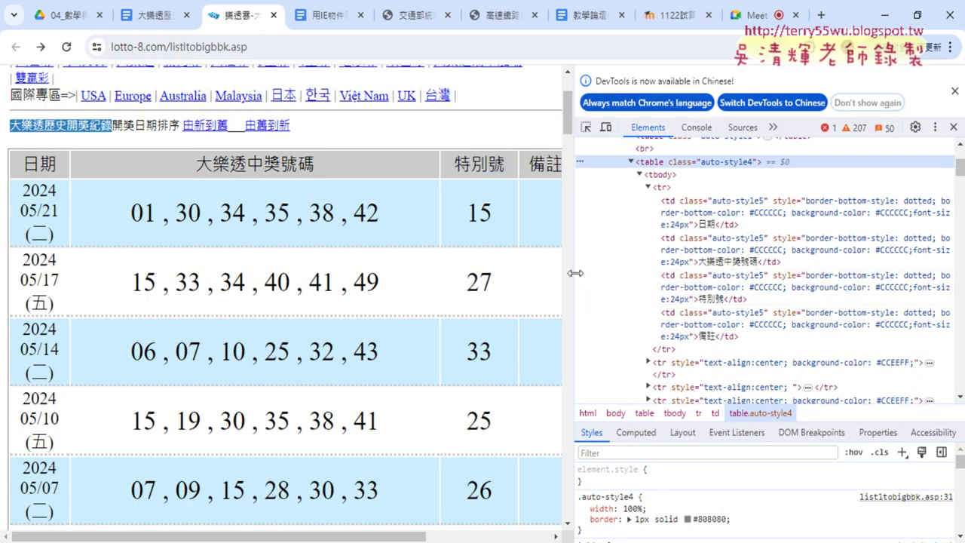
{"action": "left_click_drag", "start_coordinate": [575, 273], "coordinate": [511, 273]}
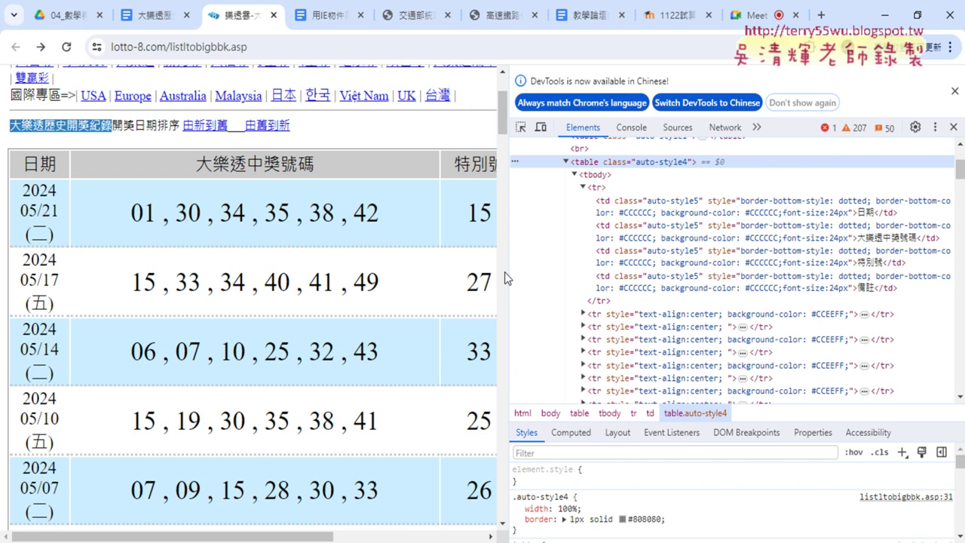